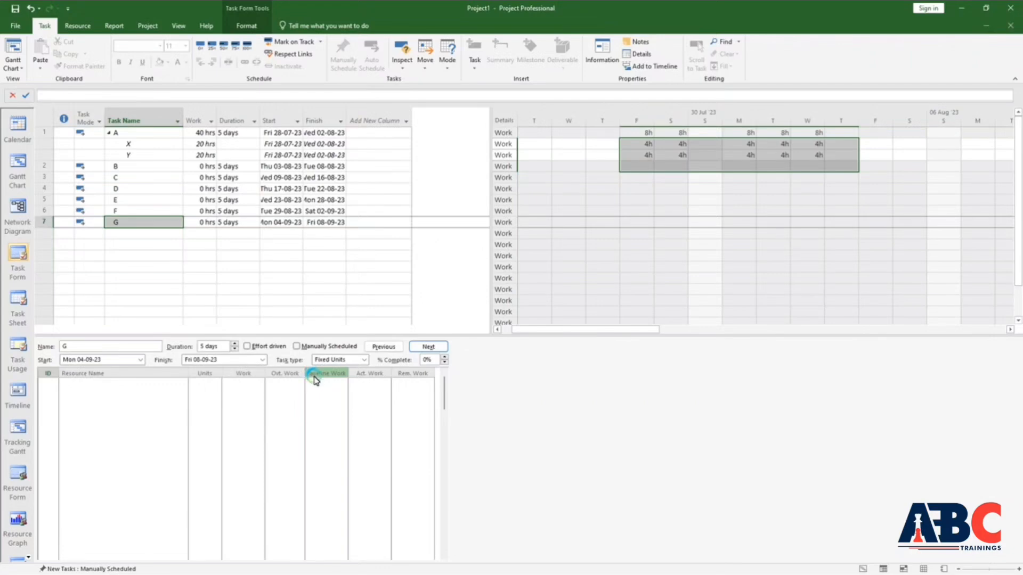
# - Turn on effort-driven scheduling for task G and apply the change
pyautogui.click(267, 347)
pyautogui.click(282, 401)
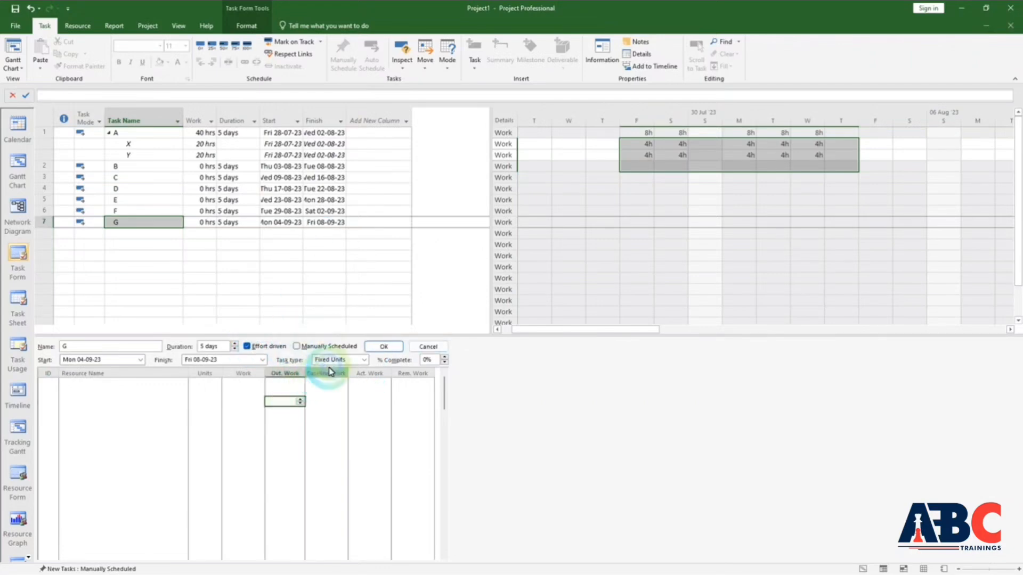
pyautogui.click(384, 347)
# - Make task A effort driven with the Fixed Units task type and a duration of 4 days
pyautogui.click(211, 144)
pyautogui.click(220, 145)
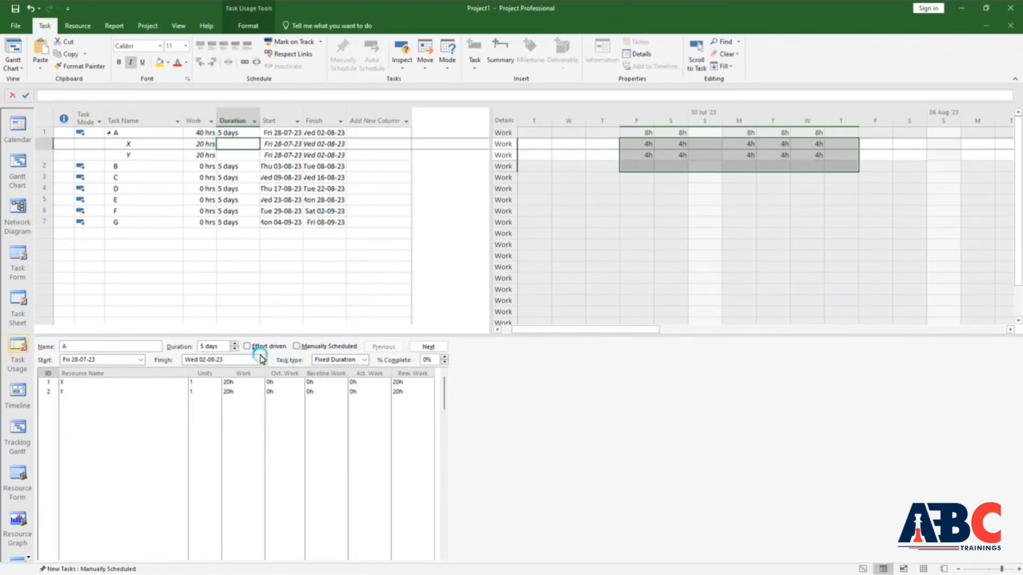
pyautogui.click(246, 346)
pyautogui.click(336, 360)
pyautogui.click(341, 373)
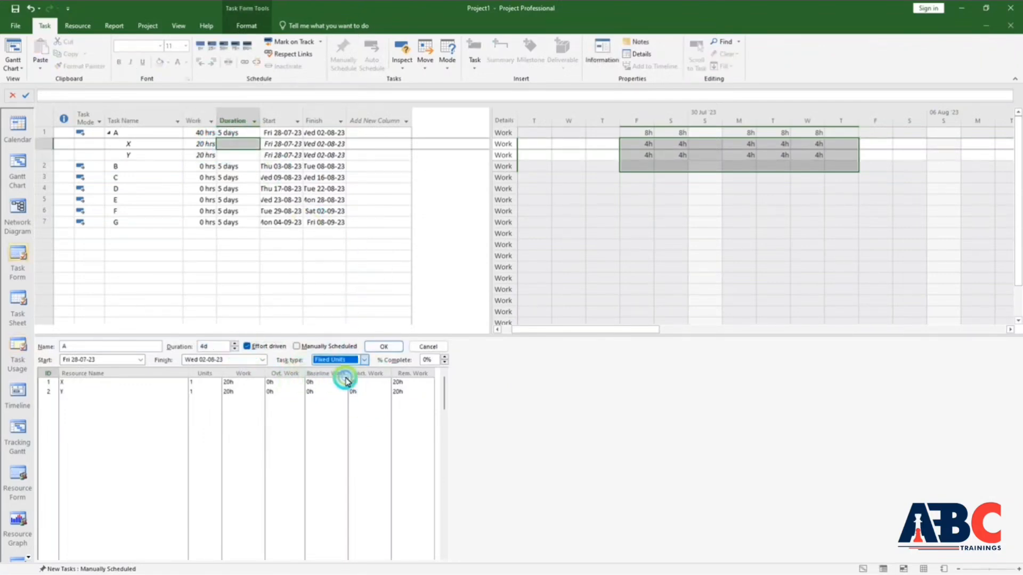
pyautogui.click(384, 347)
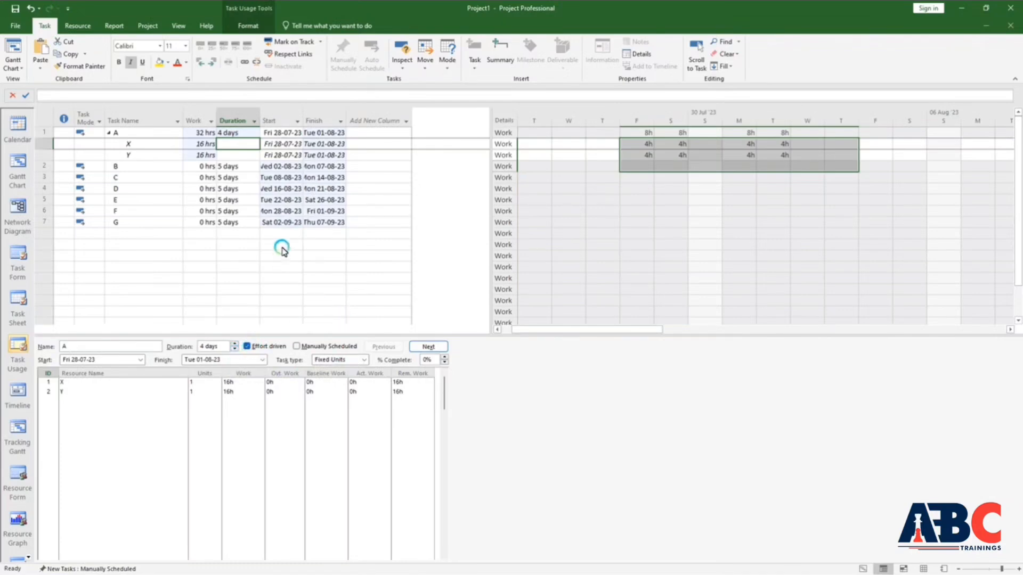
# - Try different durations for task A, ending with 5 days
pyautogui.click(254, 135)
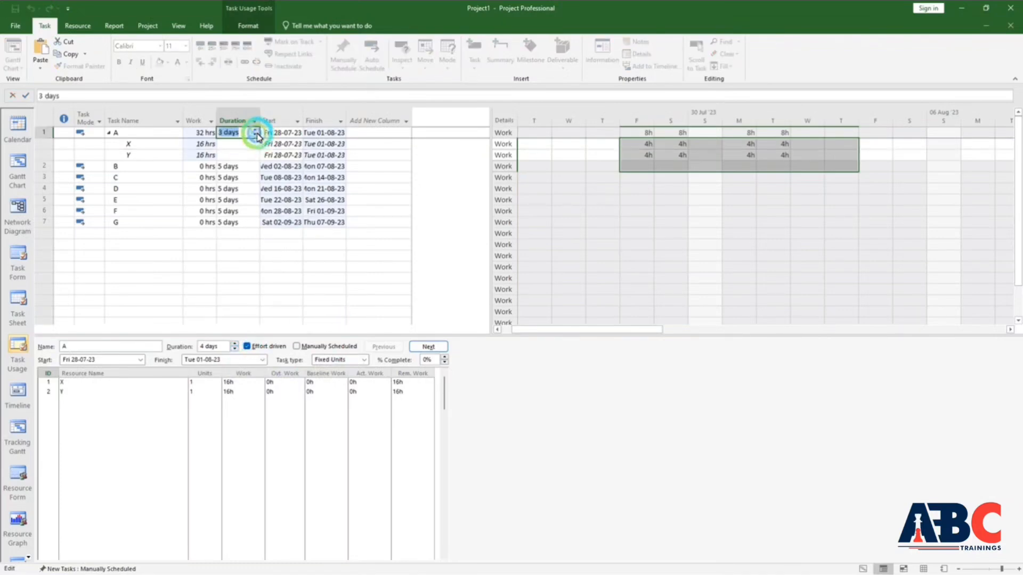
pyautogui.click(255, 137)
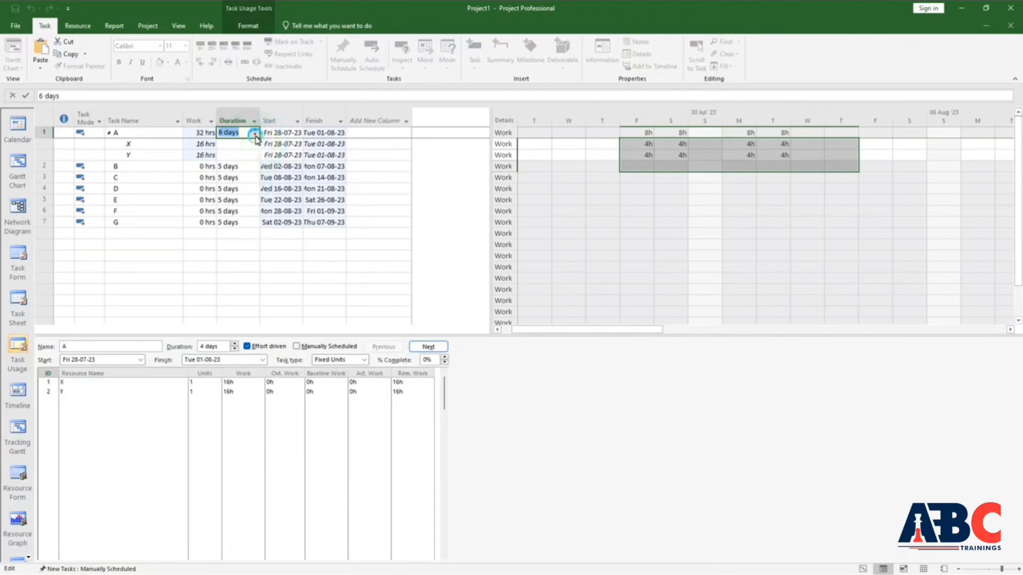
pyautogui.click(297, 312)
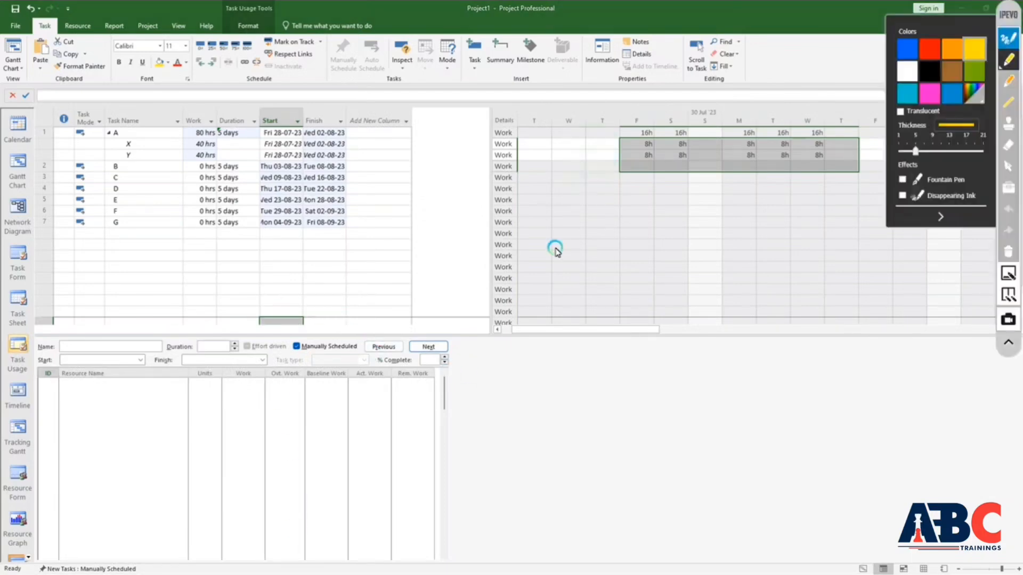
# - Handwrite yellow notes over the view showing R at 8 hr and rows A, B and C as under, equal and over
pyautogui.moveTo(551, 232)
pyautogui.mouseDown()
pyautogui.moveTo(555, 267)
pyautogui.moveTo(594, 252)
pyautogui.mouseUp()
pyautogui.moveTo(659, 253)
pyautogui.mouseDown()
pyautogui.moveTo(692, 203)
pyautogui.moveTo(697, 217)
pyautogui.moveTo(754, 242)
pyautogui.mouseUp()
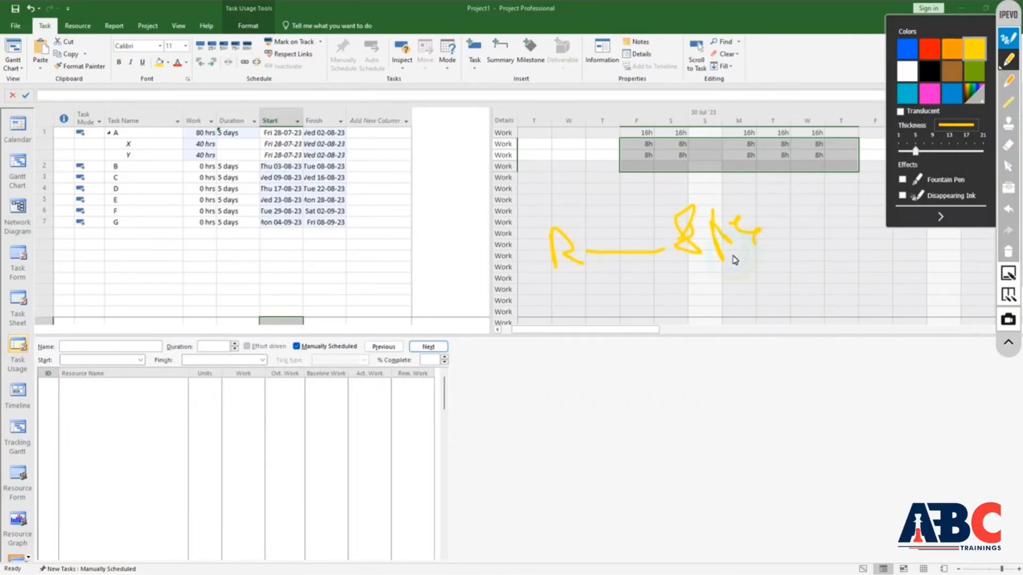
pyautogui.moveTo(621, 334)
pyautogui.mouseDown()
pyautogui.moveTo(640, 322)
pyautogui.moveTo(658, 363)
pyautogui.mouseUp()
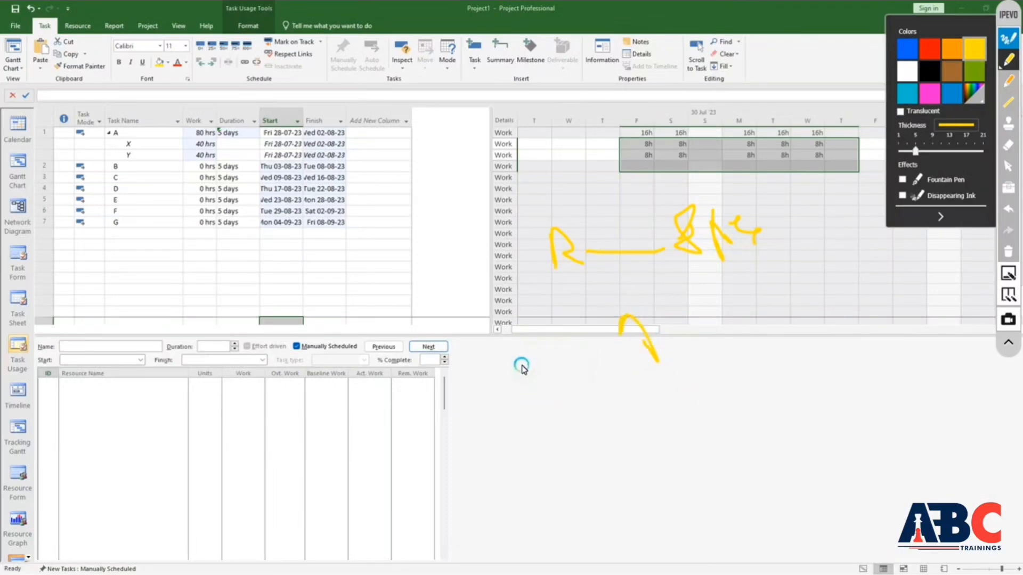
pyautogui.moveTo(517, 377)
pyautogui.mouseDown()
pyautogui.moveTo(511, 394)
pyautogui.moveTo(536, 393)
pyautogui.moveTo(630, 344)
pyautogui.moveTo(609, 375)
pyautogui.moveTo(660, 365)
pyautogui.mouseUp()
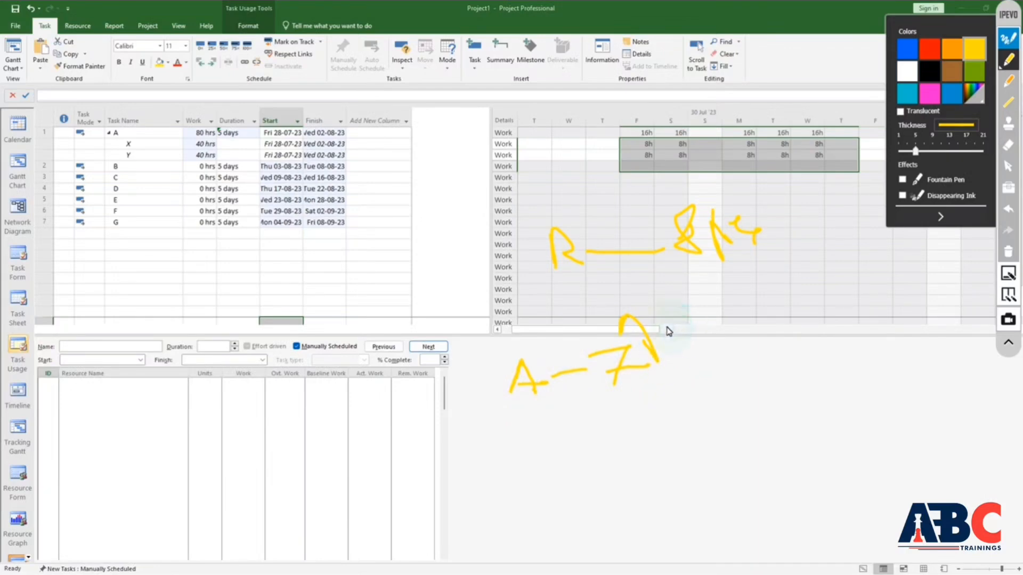
pyautogui.moveTo(669, 326); pyautogui.dragTo(677, 416)
pyautogui.moveTo(677, 366)
pyautogui.mouseDown()
pyautogui.moveTo(747, 354)
pyautogui.moveTo(756, 379)
pyautogui.moveTo(776, 364)
pyautogui.moveTo(767, 361)
pyautogui.mouseUp()
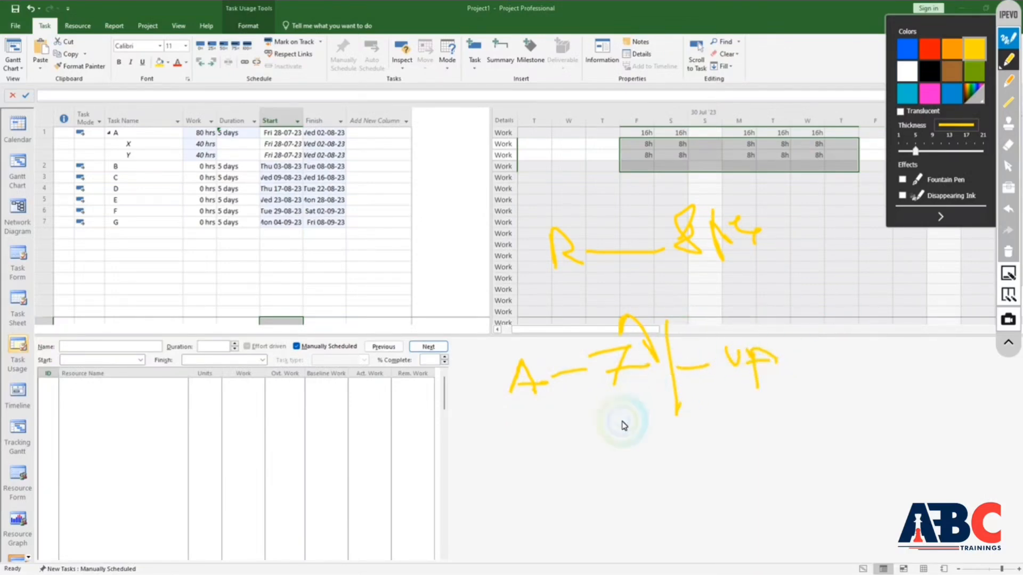
pyautogui.moveTo(523, 433)
pyautogui.mouseDown()
pyautogui.moveTo(521, 409)
pyautogui.moveTo(525, 423)
pyautogui.moveTo(594, 404)
pyautogui.moveTo(626, 421)
pyautogui.moveTo(618, 432)
pyautogui.mouseUp()
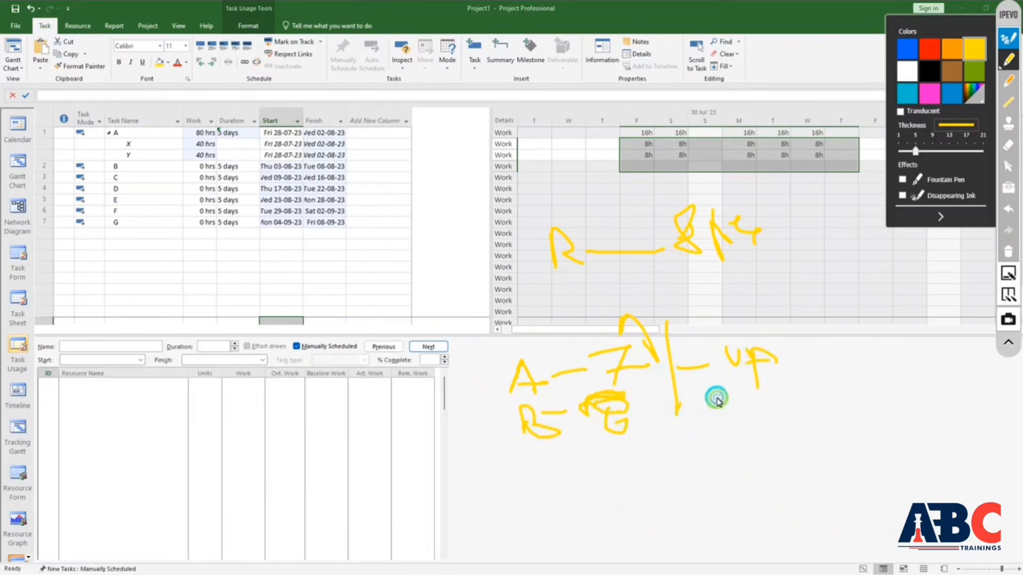
pyautogui.moveTo(716, 398); pyautogui.dragTo(789, 398)
pyautogui.moveTo(805, 393)
pyautogui.mouseDown()
pyautogui.moveTo(909, 401)
pyautogui.moveTo(920, 383)
pyautogui.mouseUp()
pyautogui.moveTo(534, 464)
pyautogui.mouseDown()
pyautogui.moveTo(519, 487)
pyautogui.moveTo(537, 491)
pyautogui.mouseUp()
pyautogui.moveTo(585, 469)
pyautogui.mouseDown()
pyautogui.moveTo(617, 503)
pyautogui.moveTo(612, 457)
pyautogui.moveTo(666, 503)
pyautogui.moveTo(844, 464)
pyautogui.mouseUp()
pyautogui.moveTo(858, 442)
pyautogui.mouseDown()
pyautogui.moveTo(866, 462)
pyautogui.moveTo(896, 450)
pyautogui.moveTo(927, 464)
pyautogui.mouseUp()
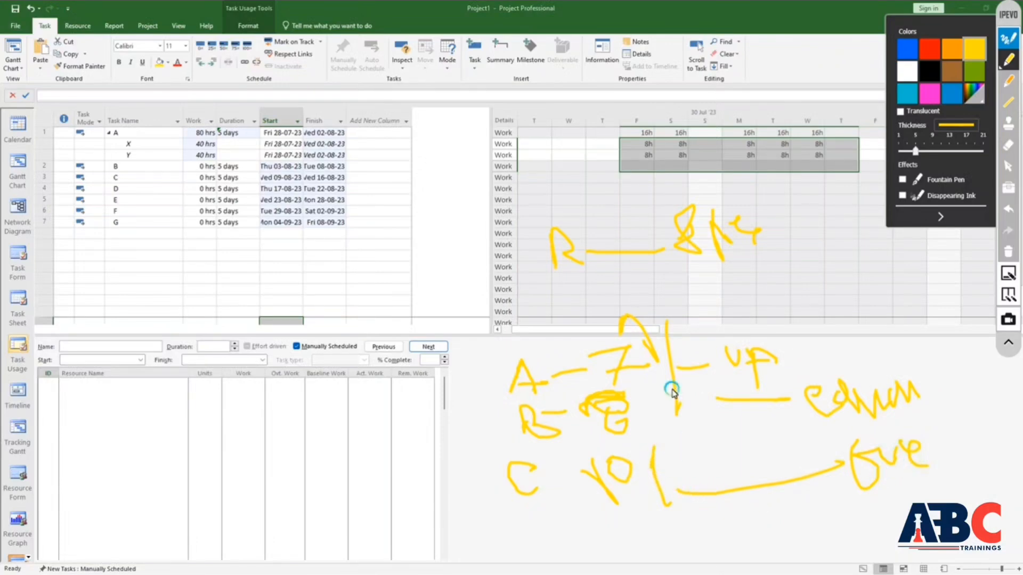
pyautogui.moveTo(688, 278)
pyautogui.mouseDown()
pyautogui.moveTo(660, 246)
pyautogui.moveTo(708, 331)
pyautogui.moveTo(691, 440)
pyautogui.moveTo(696, 426)
pyautogui.mouseUp()
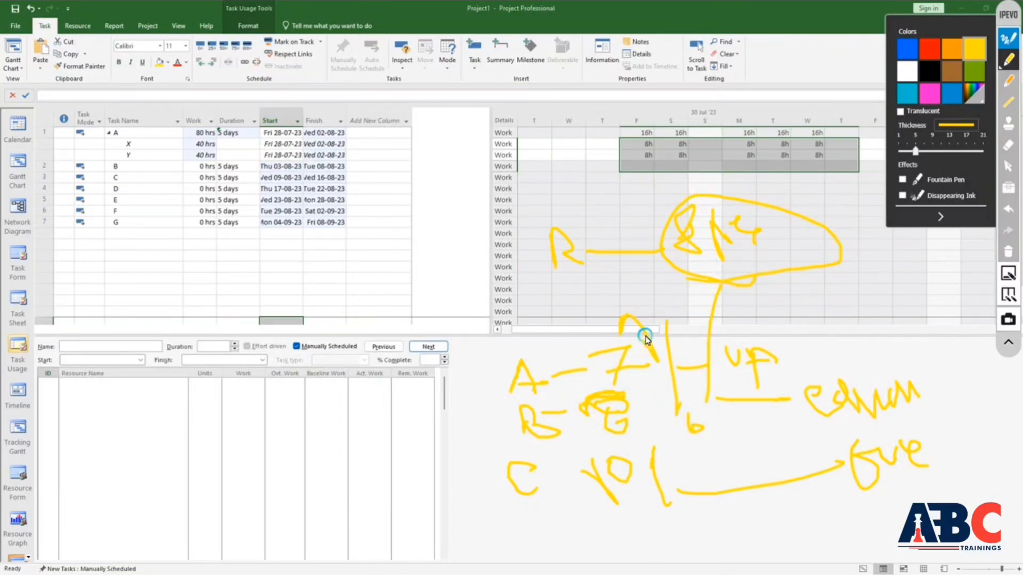
pyautogui.moveTo(645, 339)
pyautogui.mouseDown()
pyautogui.moveTo(498, 359)
pyautogui.moveTo(495, 422)
pyautogui.moveTo(521, 448)
pyautogui.mouseUp()
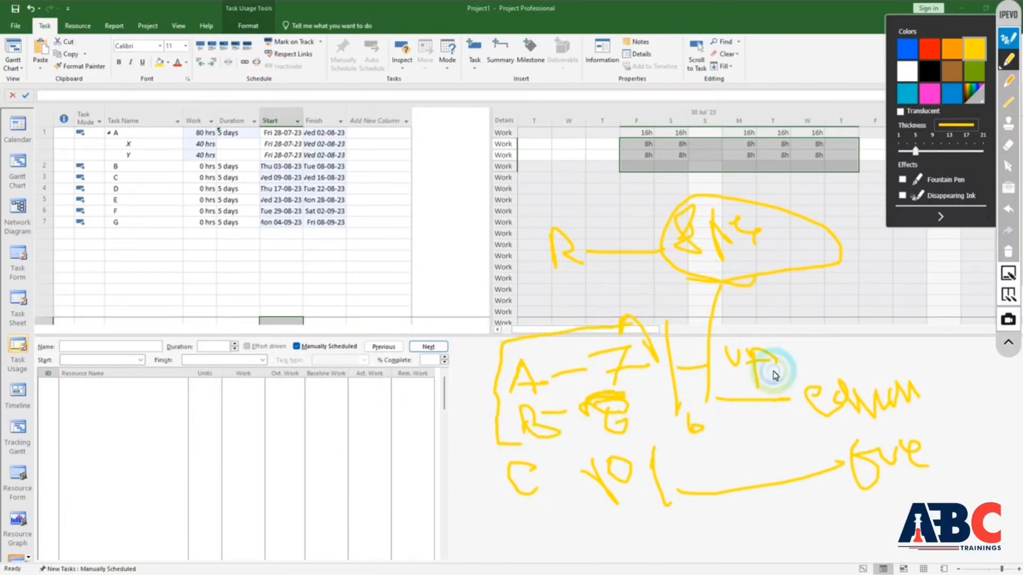
pyautogui.moveTo(826, 351)
pyautogui.mouseDown()
pyautogui.moveTo(998, 359)
pyautogui.moveTo(970, 354)
pyautogui.moveTo(951, 377)
pyautogui.mouseUp()
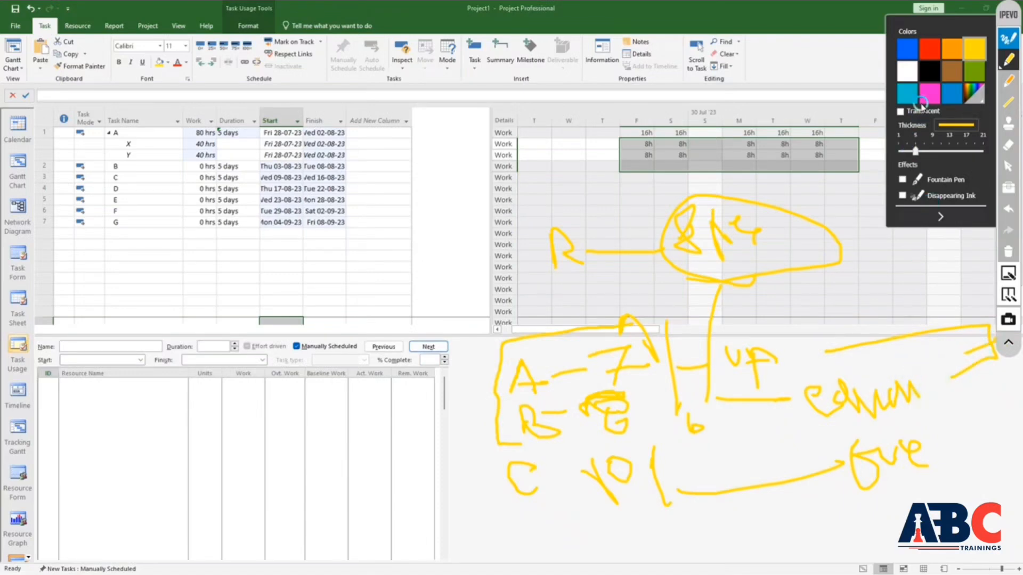
# - Mark up the handwritten notes in red, circling the C row, and close the annotation overlay
pyautogui.click(930, 49)
pyautogui.moveTo(806, 320)
pyautogui.mouseDown()
pyautogui.moveTo(870, 297)
pyautogui.moveTo(904, 326)
pyautogui.mouseUp()
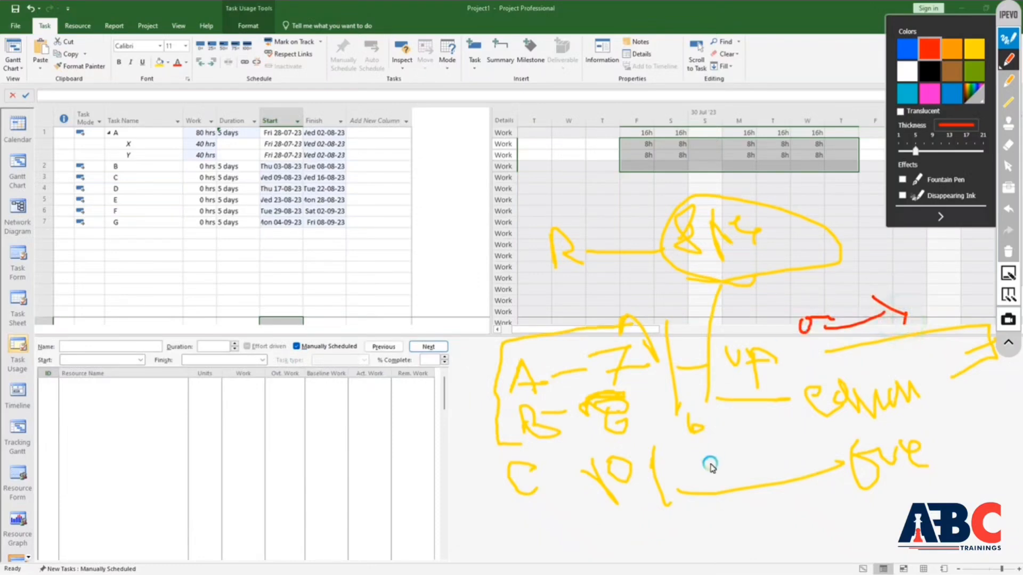
pyautogui.moveTo(509, 454)
pyautogui.mouseDown()
pyautogui.moveTo(491, 520)
pyautogui.moveTo(743, 464)
pyautogui.moveTo(496, 457)
pyautogui.mouseUp()
pyautogui.moveTo(751, 446); pyautogui.dragTo(768, 459)
pyautogui.click(778, 463)
pyautogui.moveTo(770, 451)
pyautogui.mouseDown()
pyautogui.moveTo(814, 468)
pyautogui.moveTo(814, 455)
pyautogui.moveTo(858, 464)
pyautogui.mouseUp()
pyautogui.moveTo(816, 457); pyautogui.dragTo(854, 456)
pyautogui.click(858, 449)
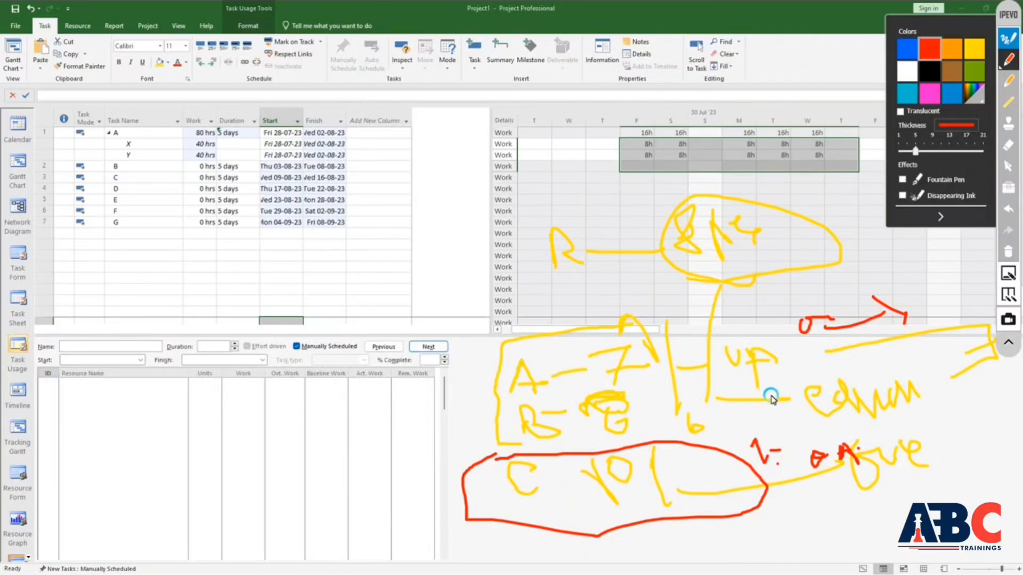
pyautogui.click(1009, 54)
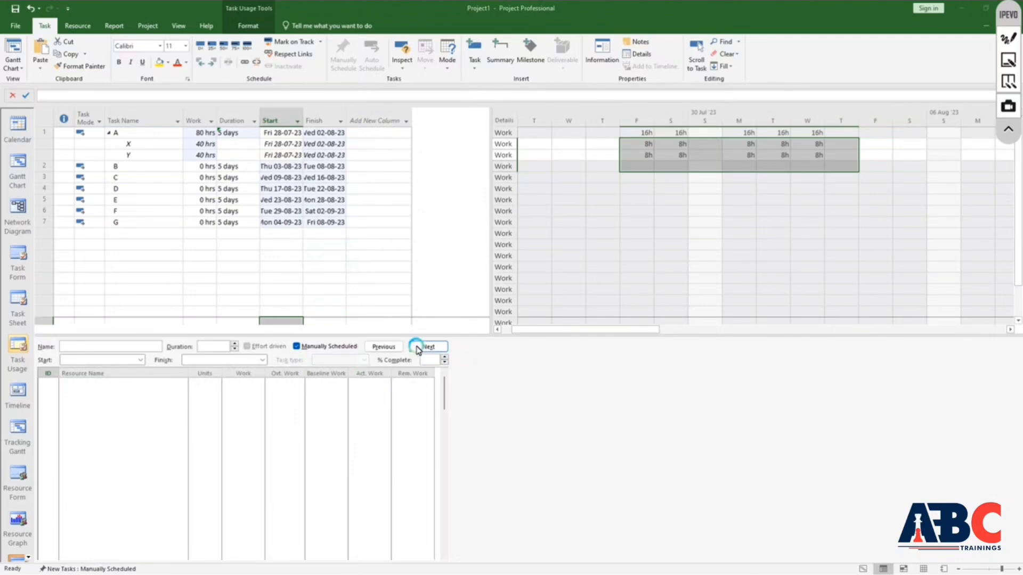
# - Undo the last duration change on task A
pyautogui.click(137, 150)
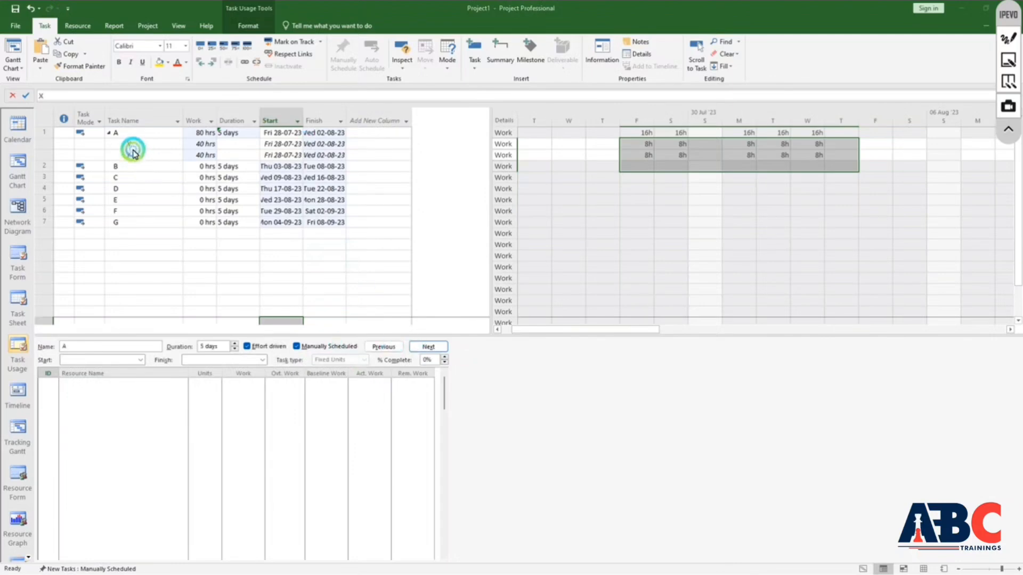
pyautogui.click(375, 269)
pyautogui.hotkey('ctrl', 'z')
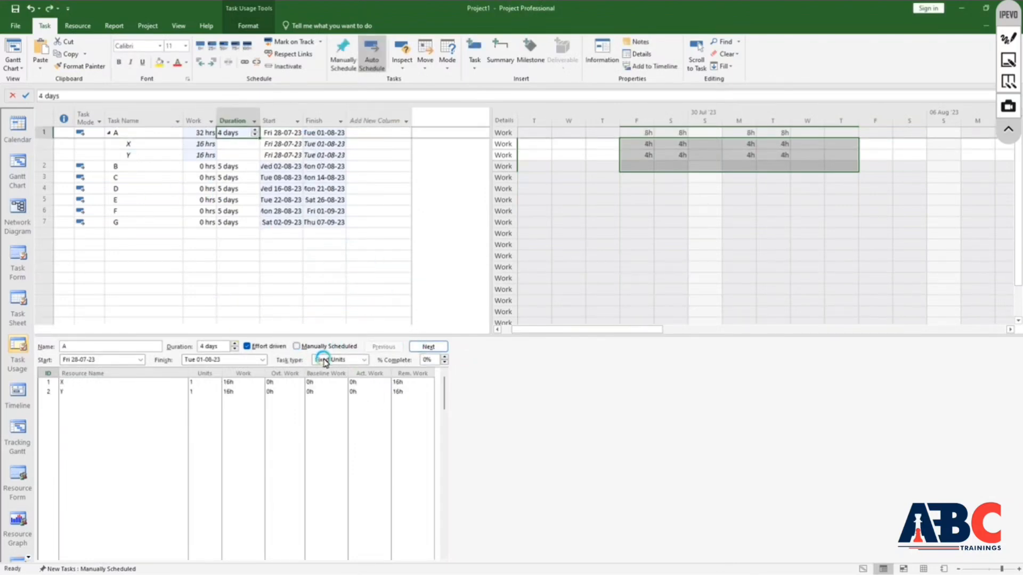
# - Remove the X and Y resource assignments from task A and show the schedule in the Gantt Chart view
pyautogui.moveTo(138, 135); pyautogui.dragTo(130, 221)
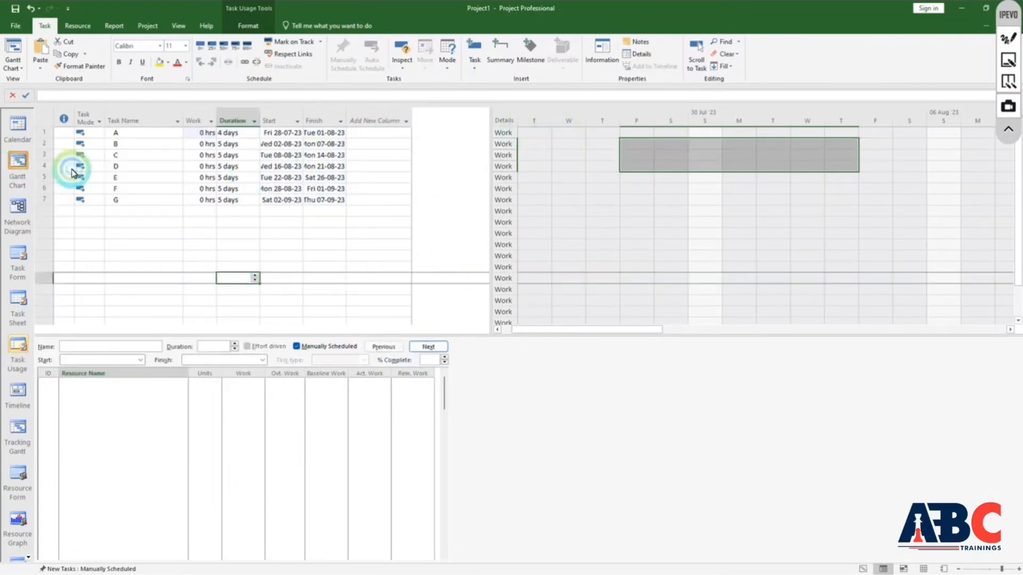
pyautogui.click(18, 162)
pyautogui.rightClick(364, 202)
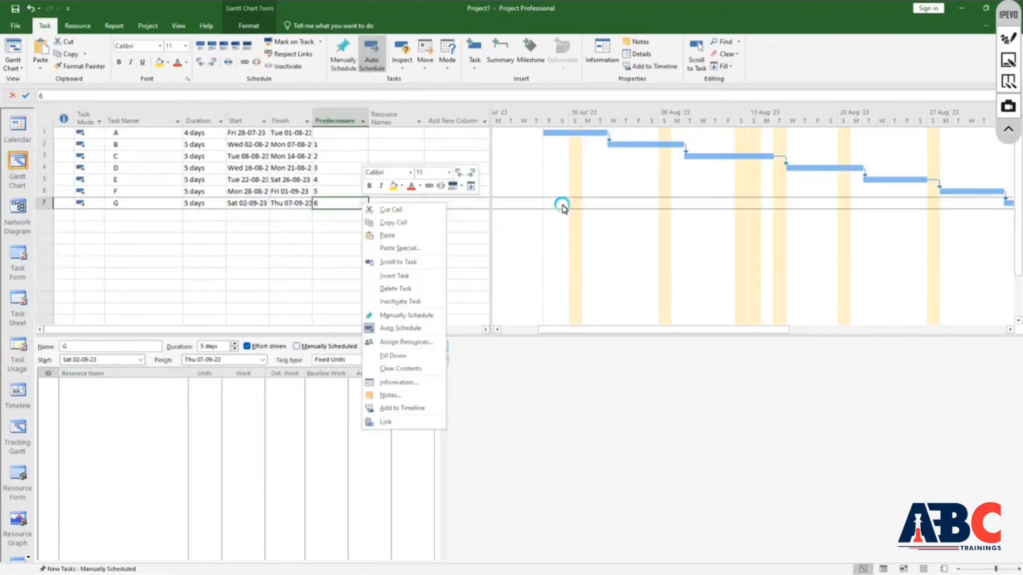
pyautogui.click(563, 206)
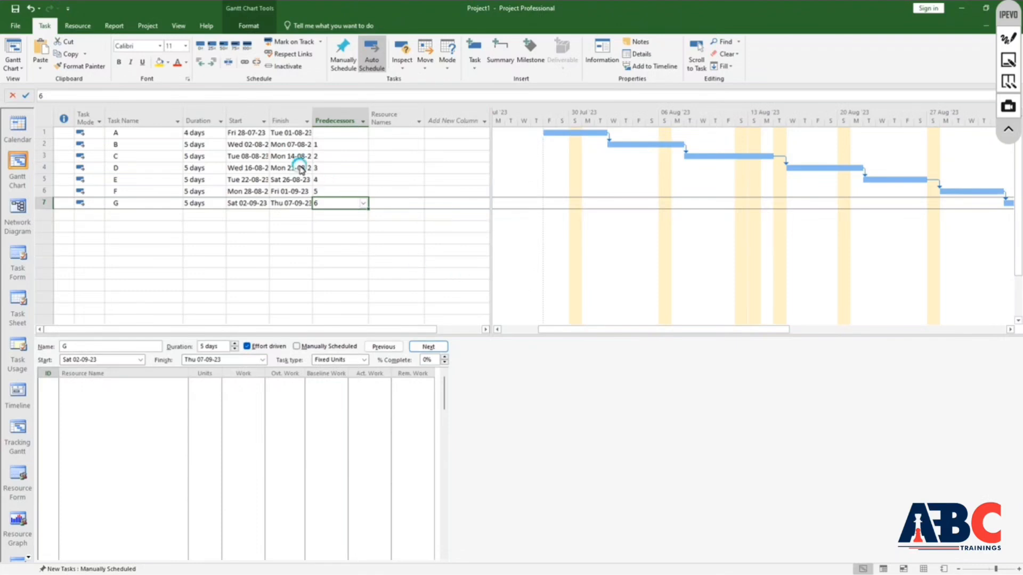
# - Set the predecessor of task E to 3
pyautogui.click(331, 193)
pyautogui.click(332, 179)
pyautogui.click(336, 180)
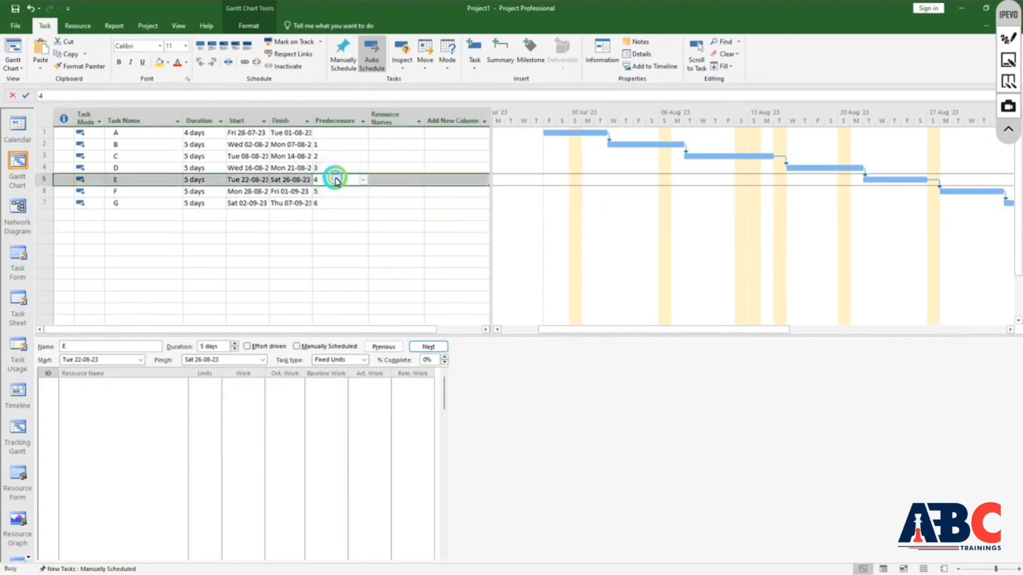
pyautogui.doubleClick(335, 180)
pyautogui.click(665, 190)
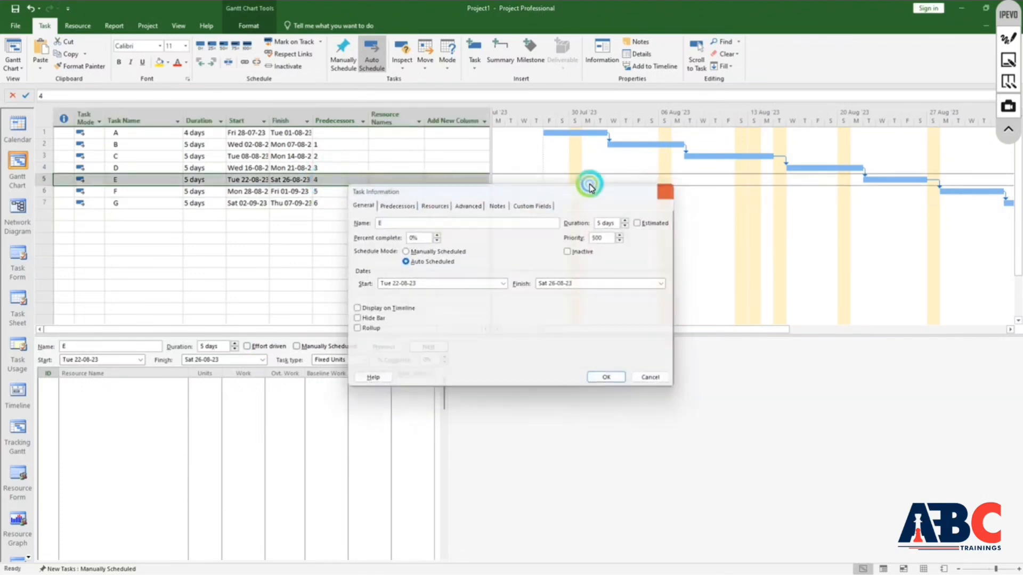
pyautogui.click(338, 181)
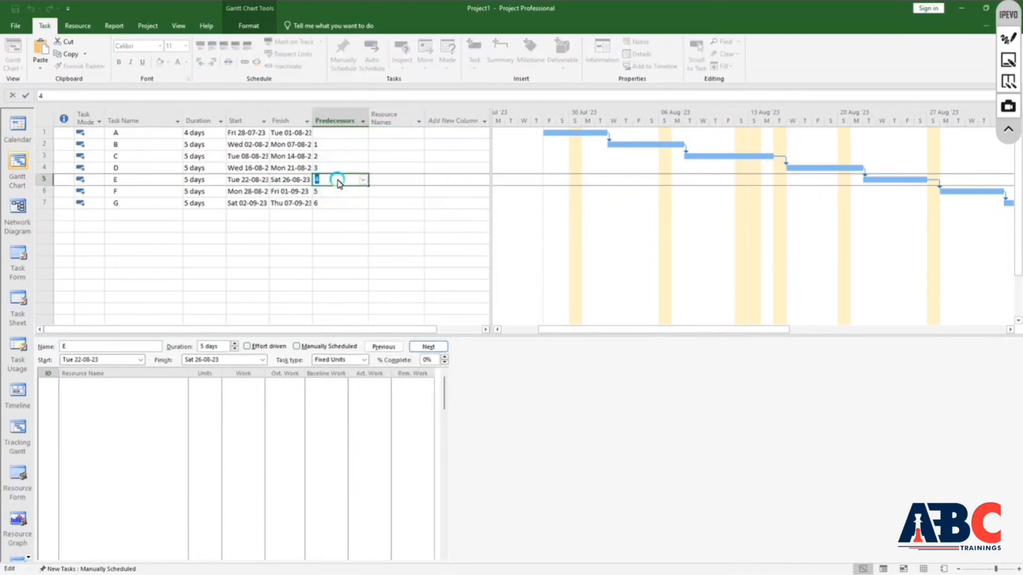
# - Set the predecessors of task F to 3,4
pyautogui.click(325, 190)
pyautogui.write('3,4')
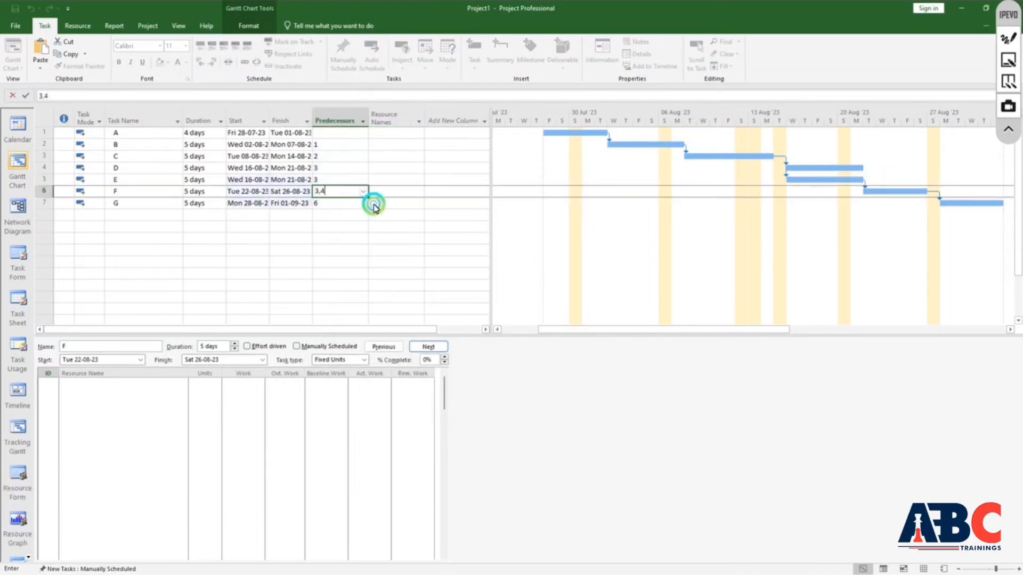
pyautogui.click(374, 203)
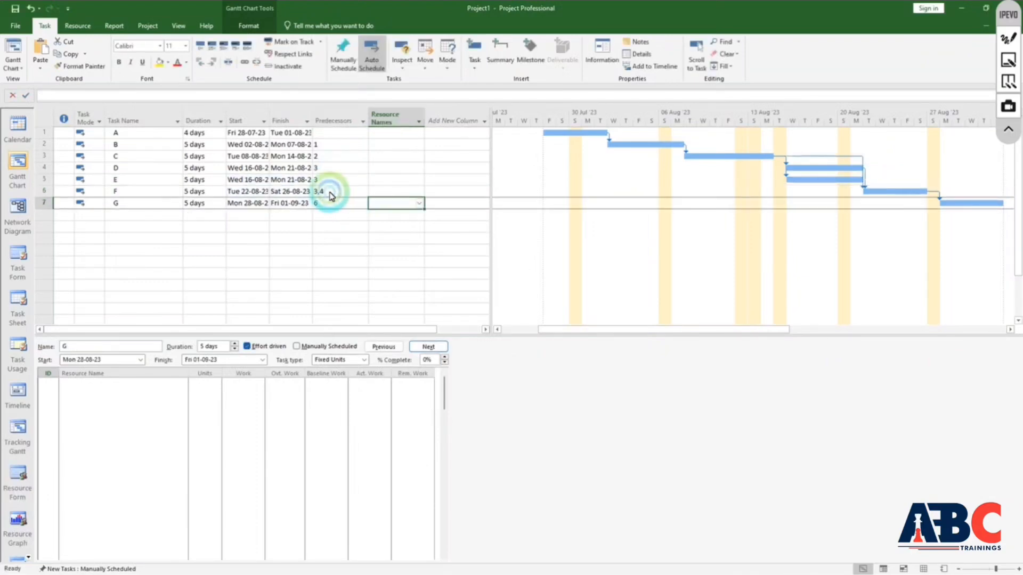
# - Set the duration of task D to 5 days and the duration of task E to 3 days
pyautogui.click(200, 171)
pyautogui.click(221, 171)
pyautogui.click(221, 170)
pyautogui.click(221, 170)
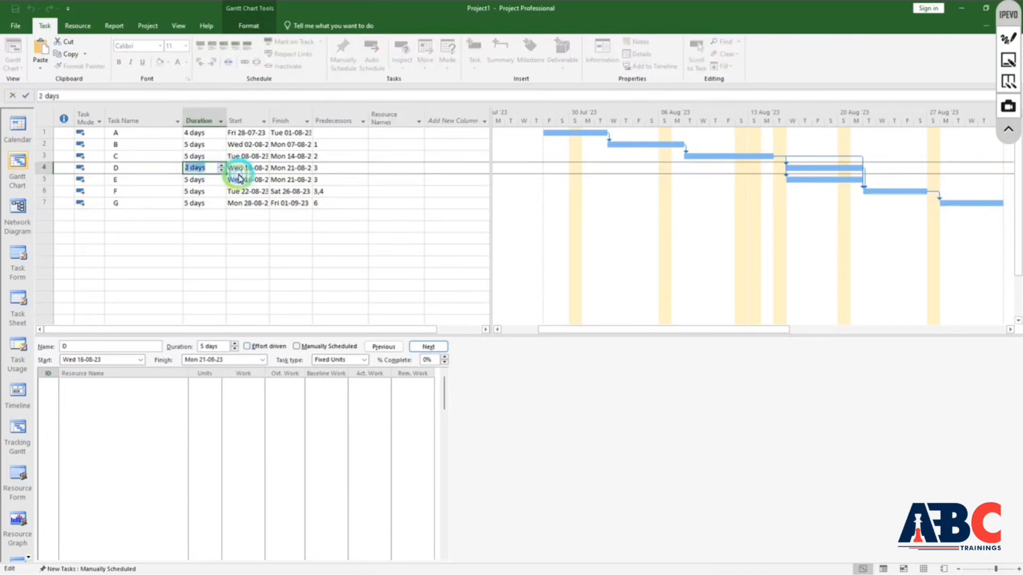
pyautogui.click(221, 172)
pyautogui.click(222, 166)
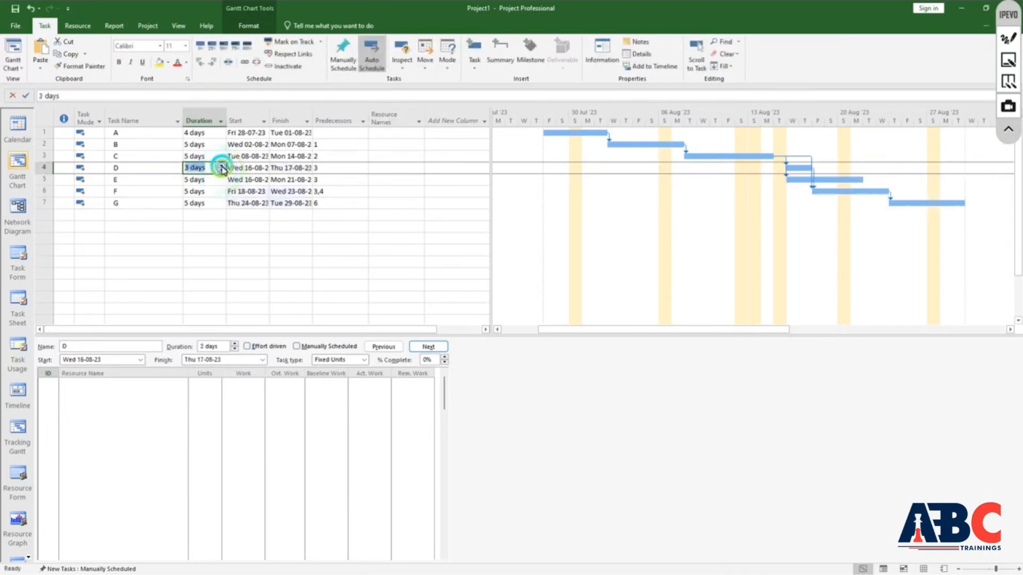
pyautogui.click(815, 258)
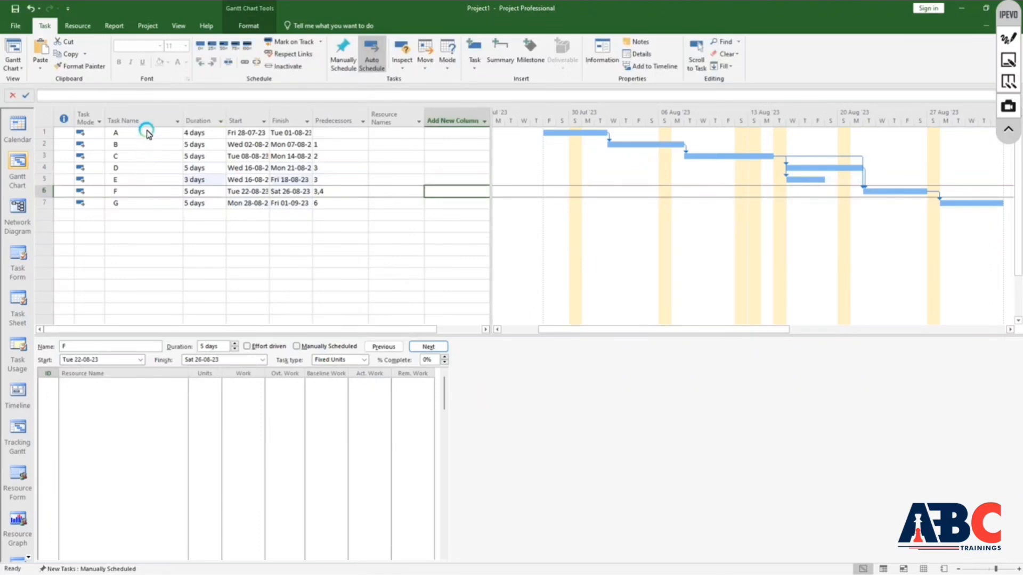
# - Assign resource X to task A and turn off its effort-driven option
pyautogui.moveTo(149, 135); pyautogui.dragTo(146, 206)
pyautogui.click(91, 384)
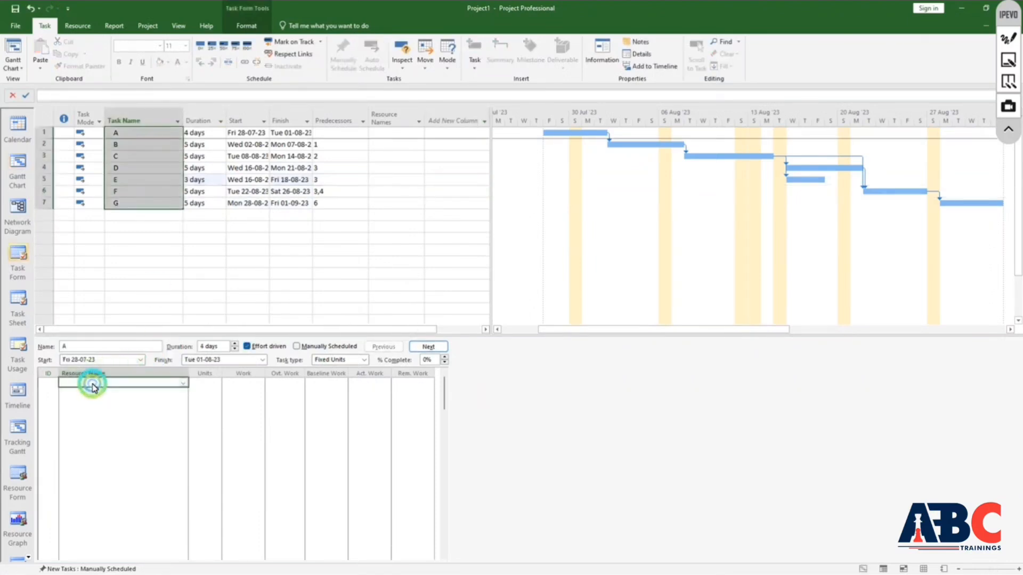
pyautogui.click(183, 384)
pyautogui.click(196, 374)
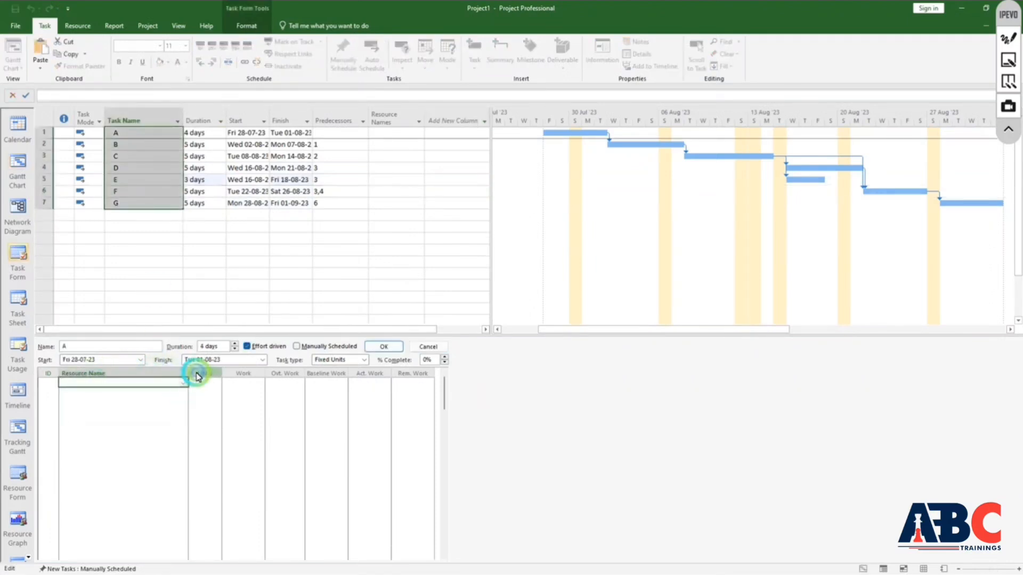
pyautogui.click(183, 383)
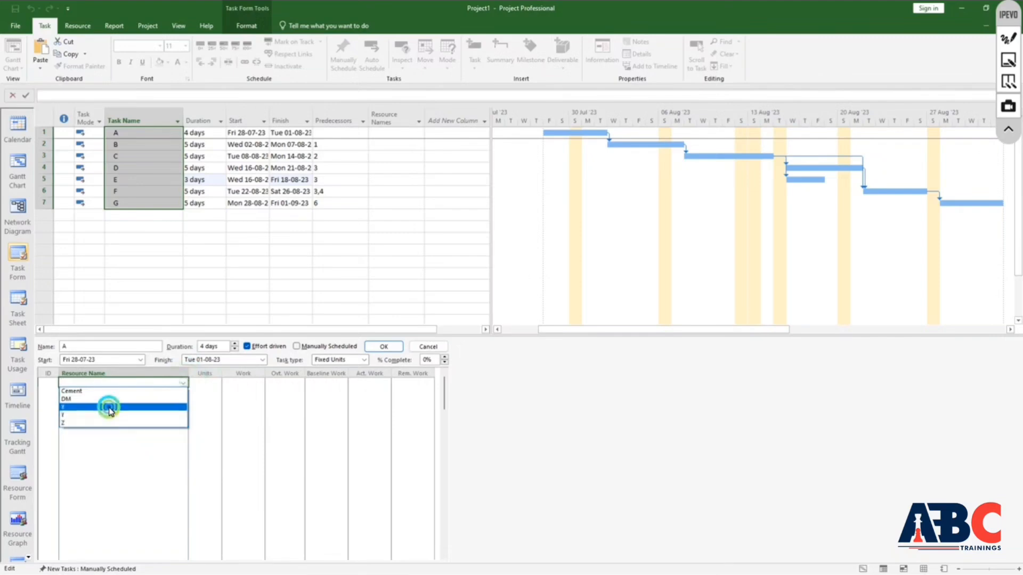
pyautogui.click(109, 408)
pyautogui.click(246, 346)
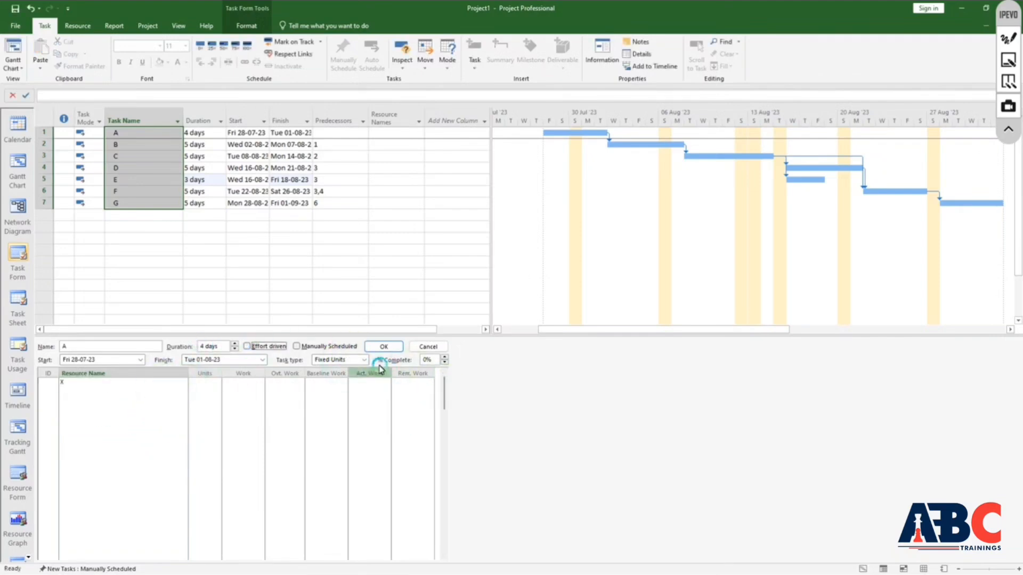
pyautogui.click(384, 346)
# - Assign resource X to all tasks from A to G at once
pyautogui.moveTo(133, 134); pyautogui.dragTo(147, 210)
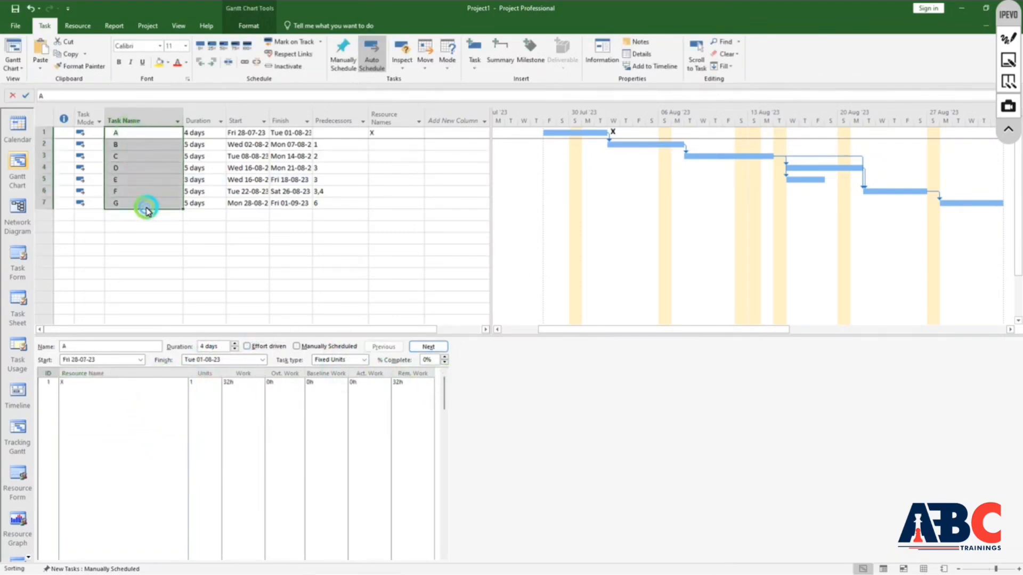
pyautogui.click(77, 25)
pyautogui.click(51, 54)
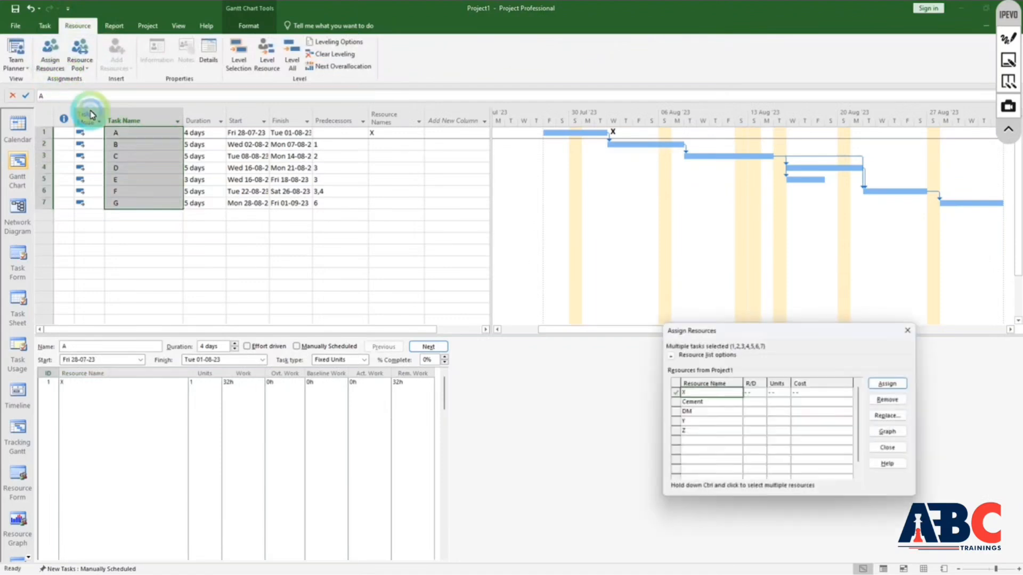
pyautogui.click(696, 394)
pyautogui.click(887, 383)
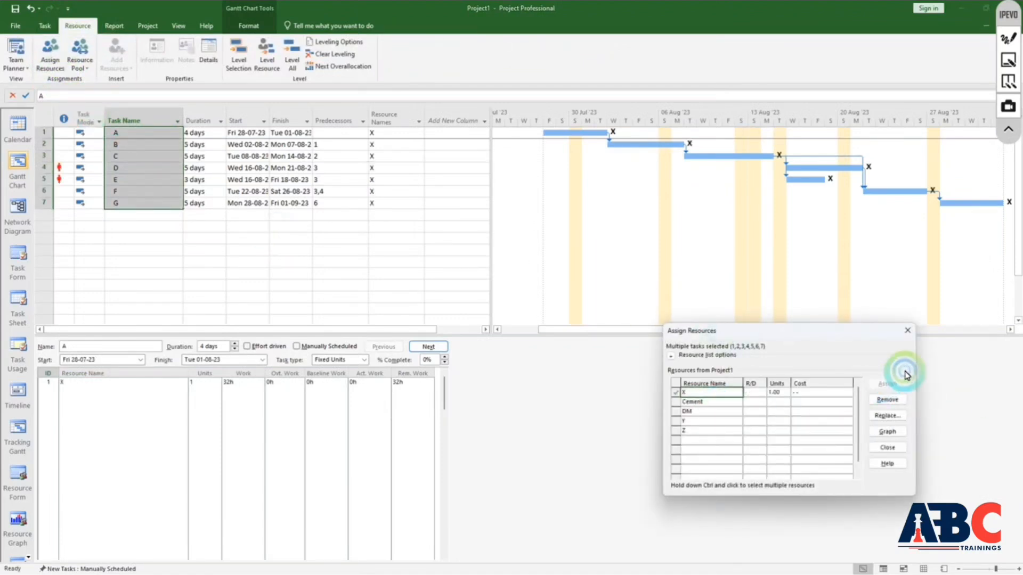
pyautogui.click(907, 330)
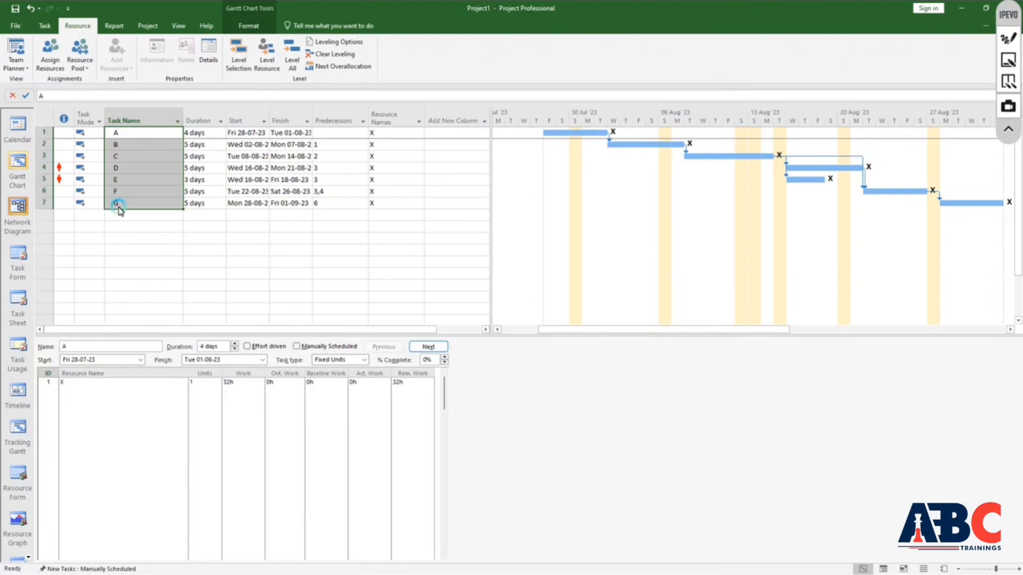
# - Examine the overallocation indicators of tasks D and E
pyautogui.moveTo(60, 170)
pyautogui.mouseDown()
pyautogui.moveTo(68, 192)
pyautogui.moveTo(73, 178)
pyautogui.mouseUp()
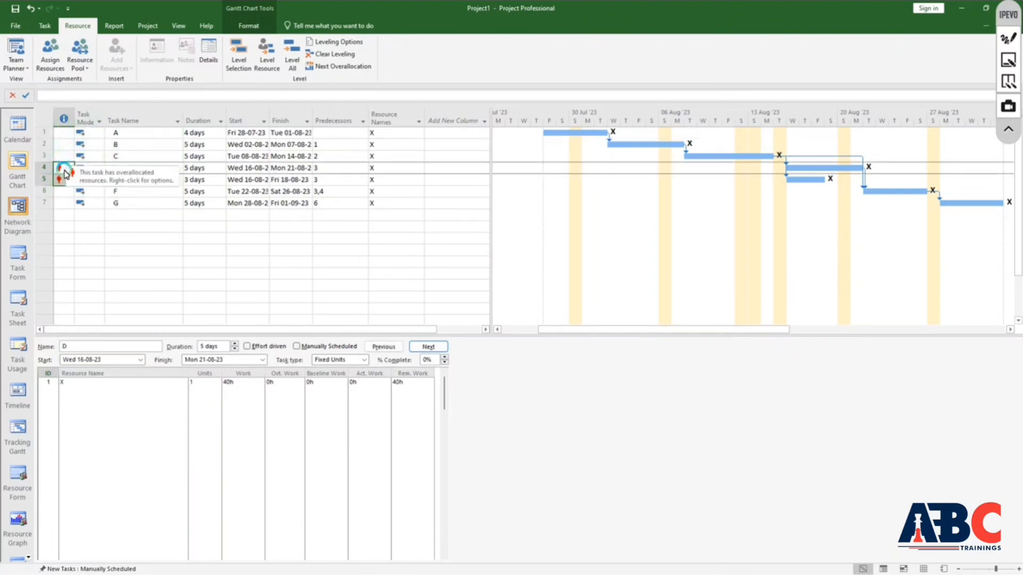
pyautogui.moveTo(64, 174)
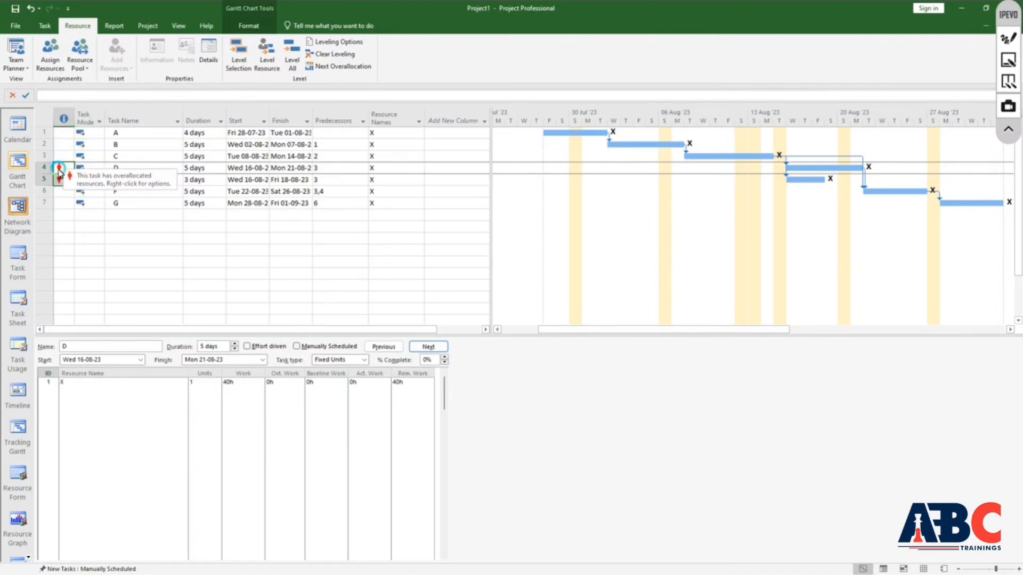
pyautogui.click(97, 262)
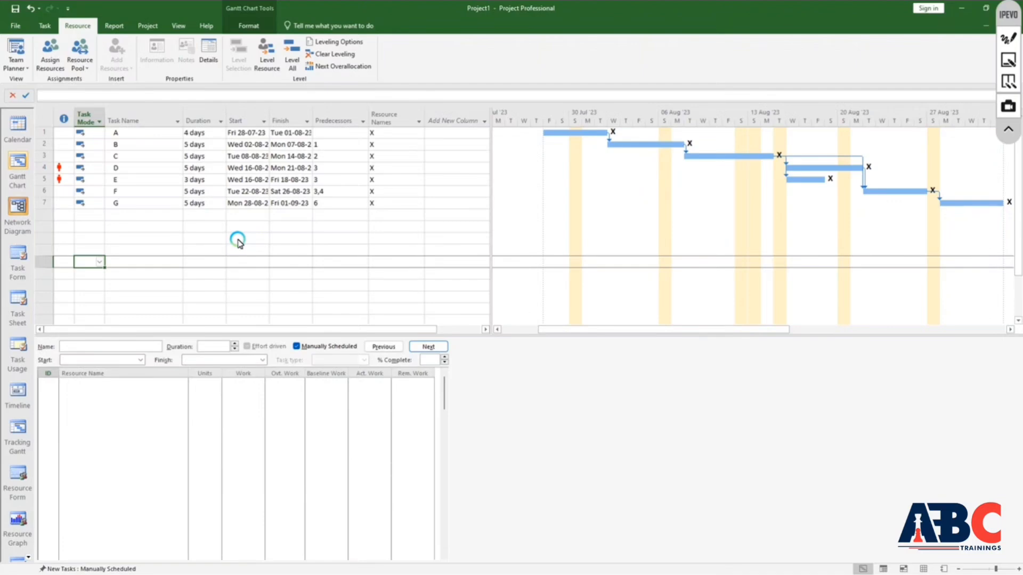
pyautogui.click(59, 168)
pyautogui.click(299, 284)
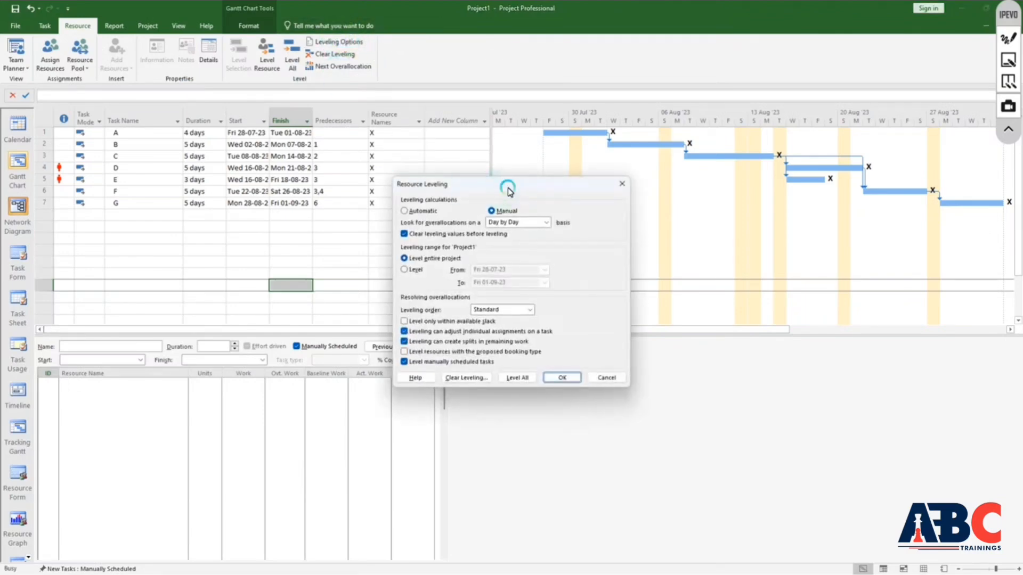
# - Review the resource leveling options and confirm manual leveling calculations on a Day by Day basis
pyautogui.moveTo(502, 186); pyautogui.dragTo(608, 131)
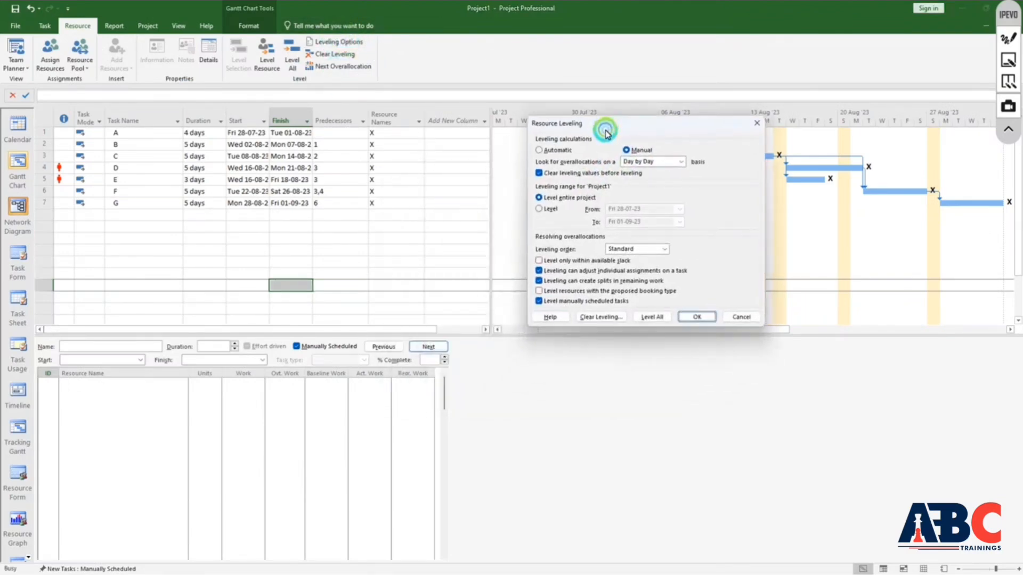
pyautogui.click(553, 151)
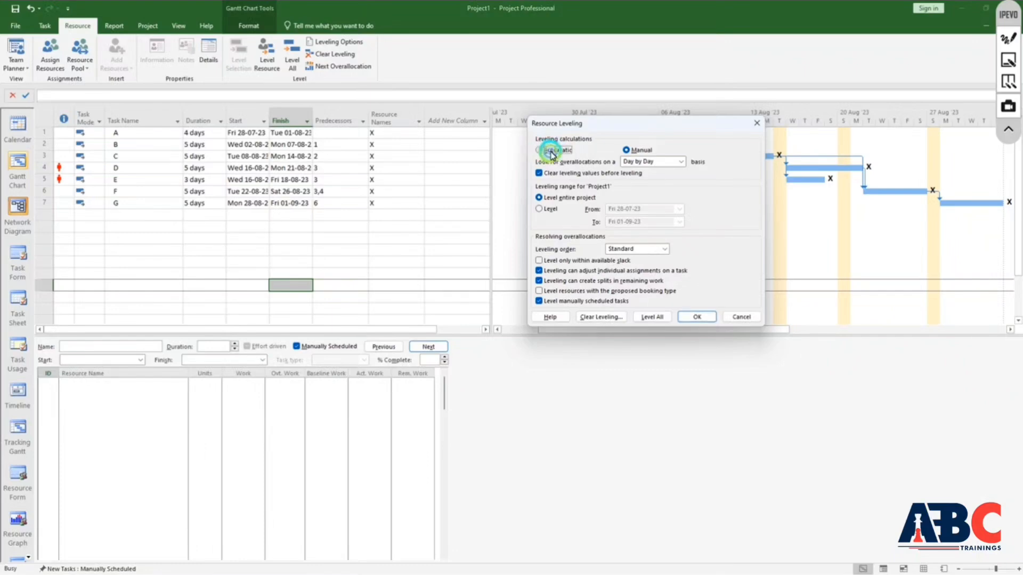
pyautogui.click(645, 151)
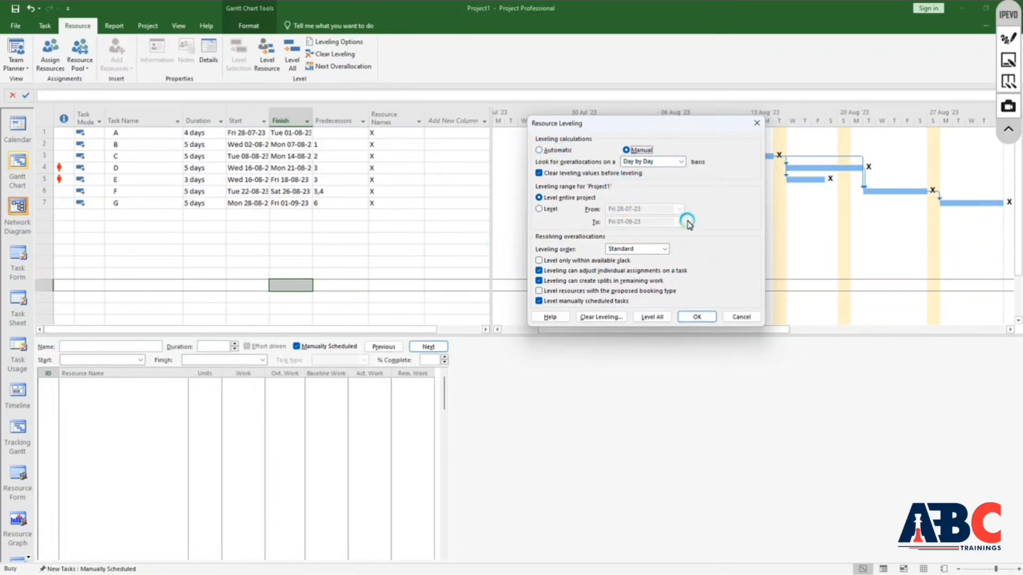
pyautogui.click(680, 162)
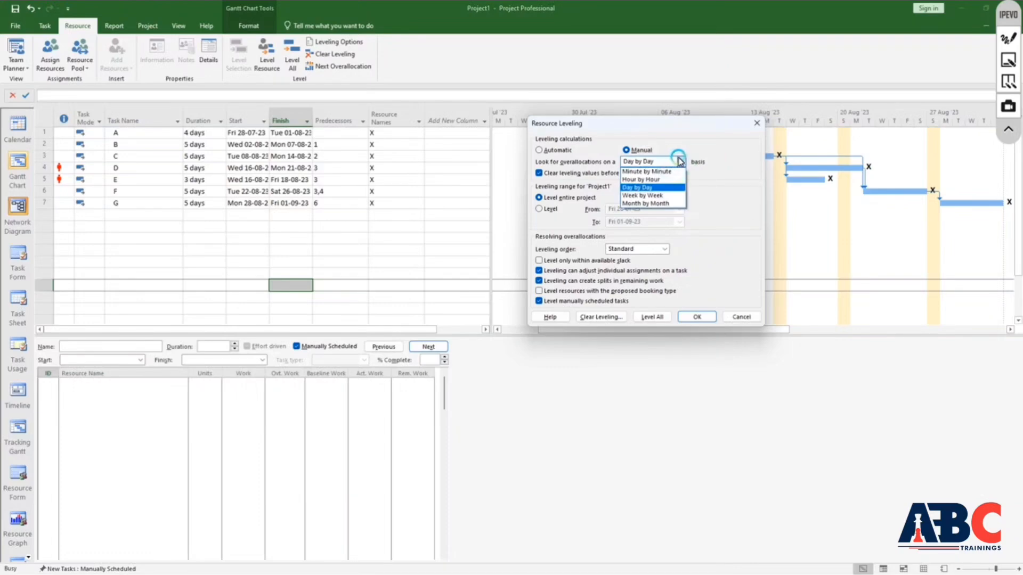
pyautogui.click(680, 162)
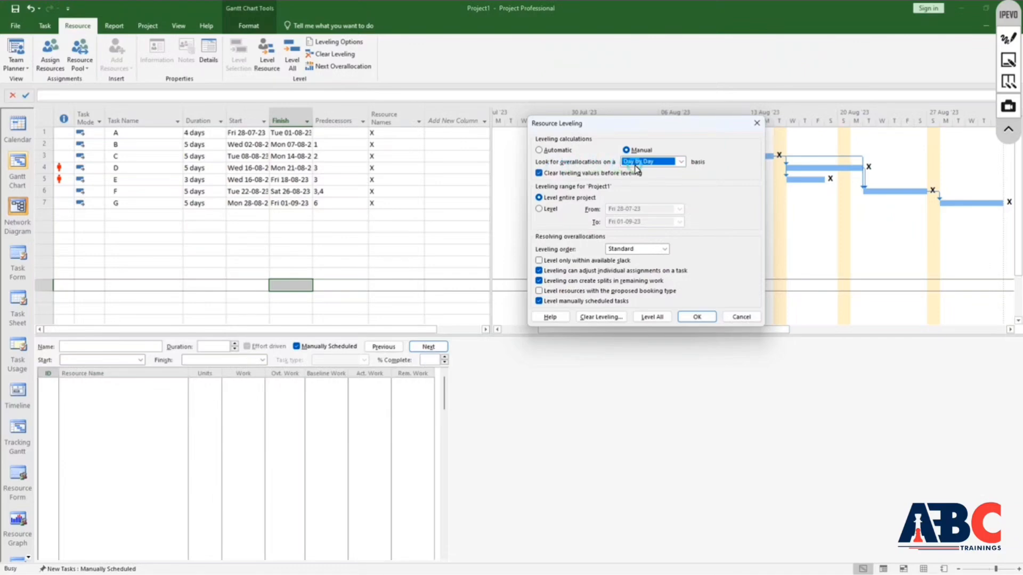
pyautogui.click(669, 163)
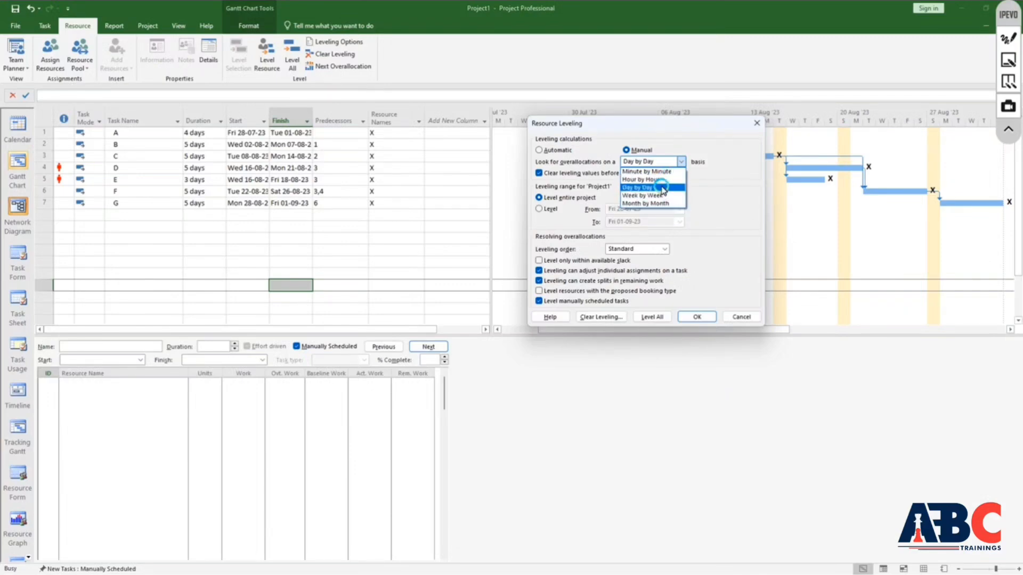
pyautogui.click(693, 189)
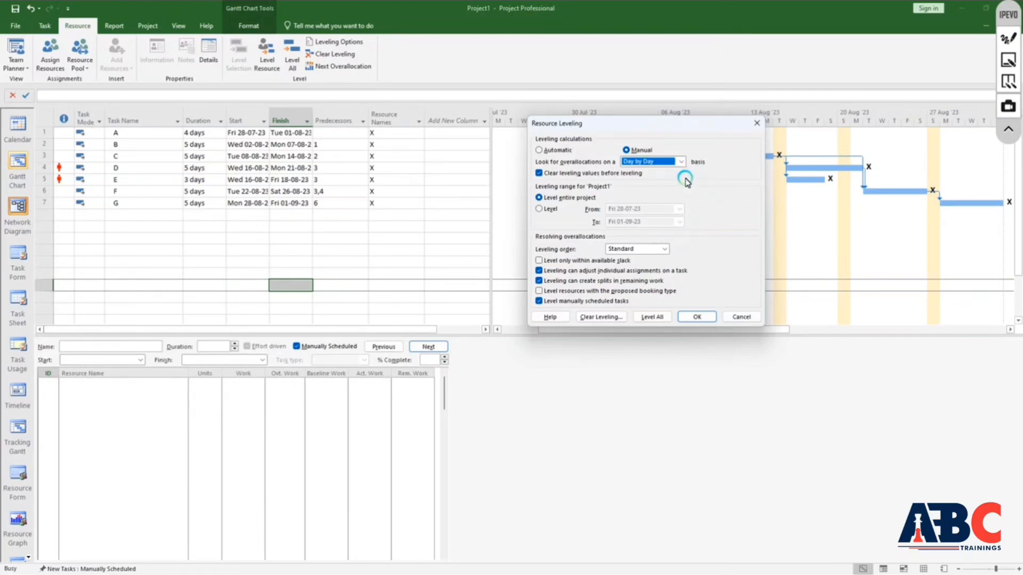
pyautogui.click(637, 151)
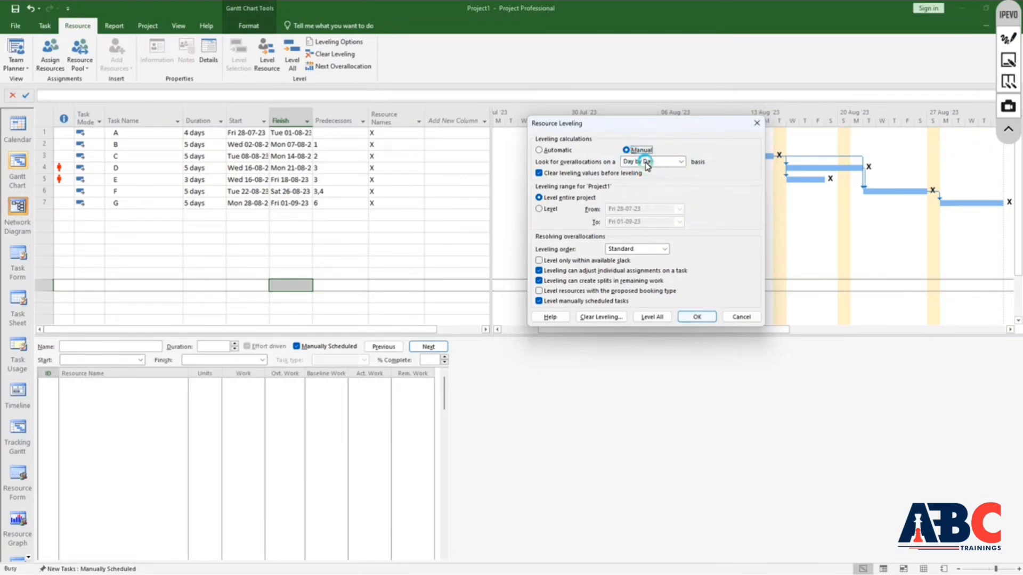
pyautogui.click(697, 316)
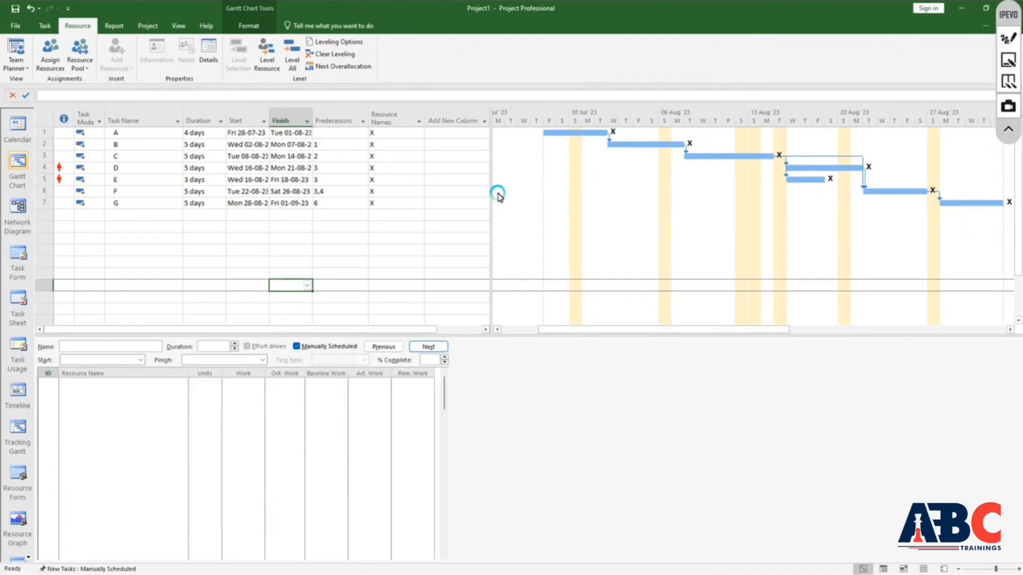
# - Level the selected tasks D and E
pyautogui.click(113, 169)
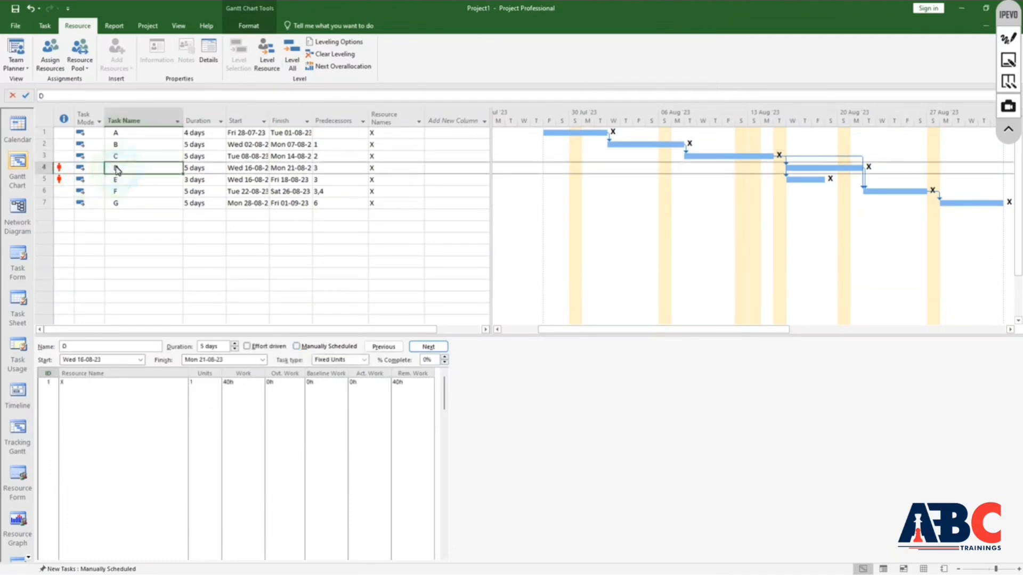
pyautogui.moveTo(116, 168); pyautogui.dragTo(116, 179)
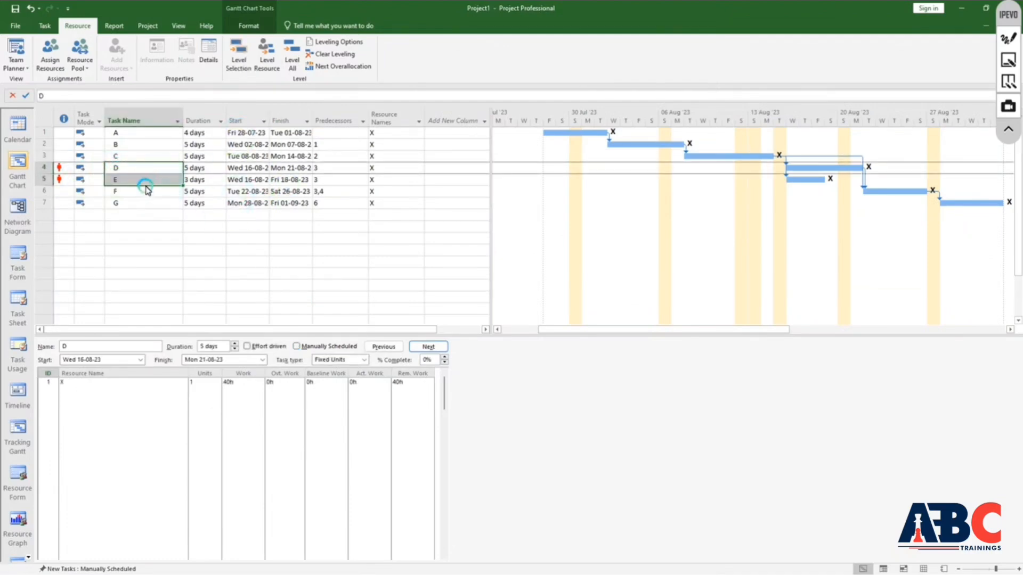
pyautogui.click(245, 68)
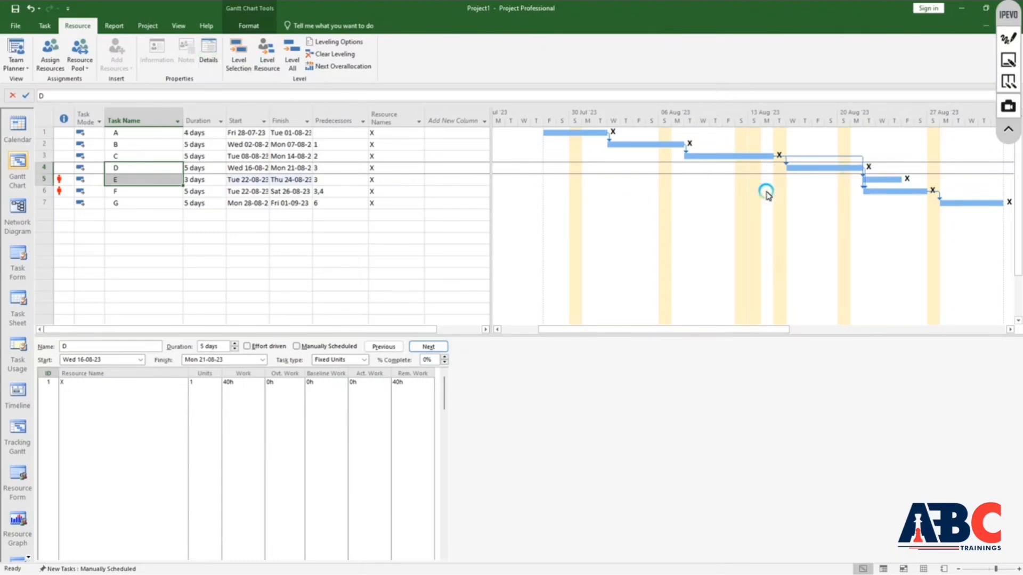
# - Check tasks D and F in the leveled schedule and undo the leveling of the selected tasks
pyautogui.click(839, 167)
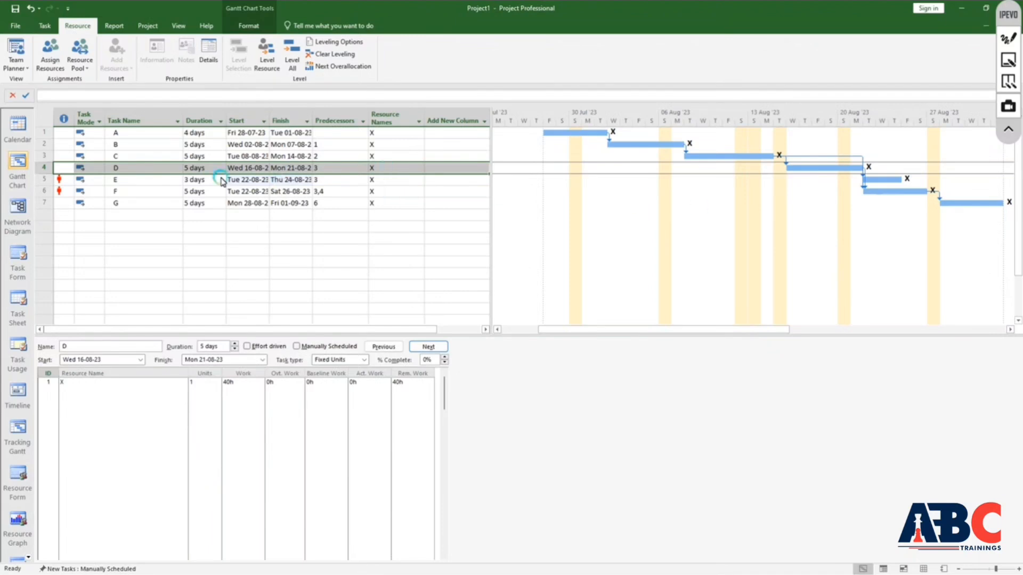
pyautogui.click(340, 273)
pyautogui.click(880, 207)
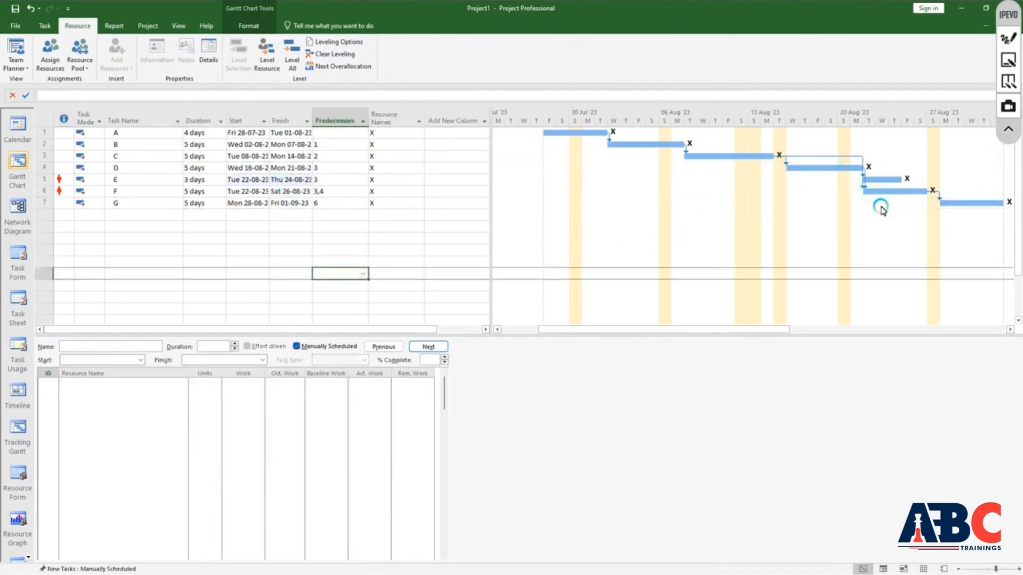
pyautogui.click(124, 191)
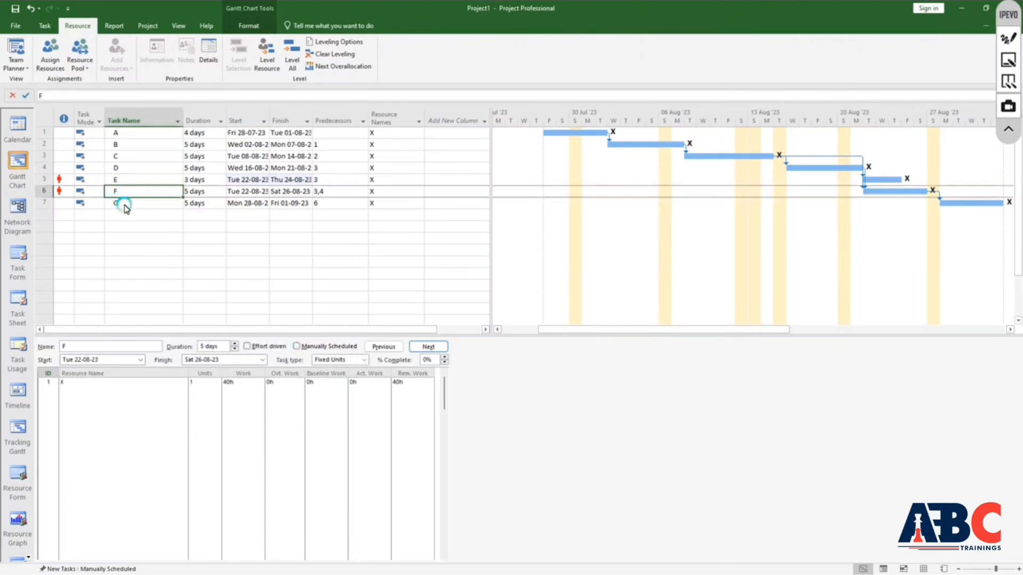
pyautogui.hotkey('ctrl', 'z')
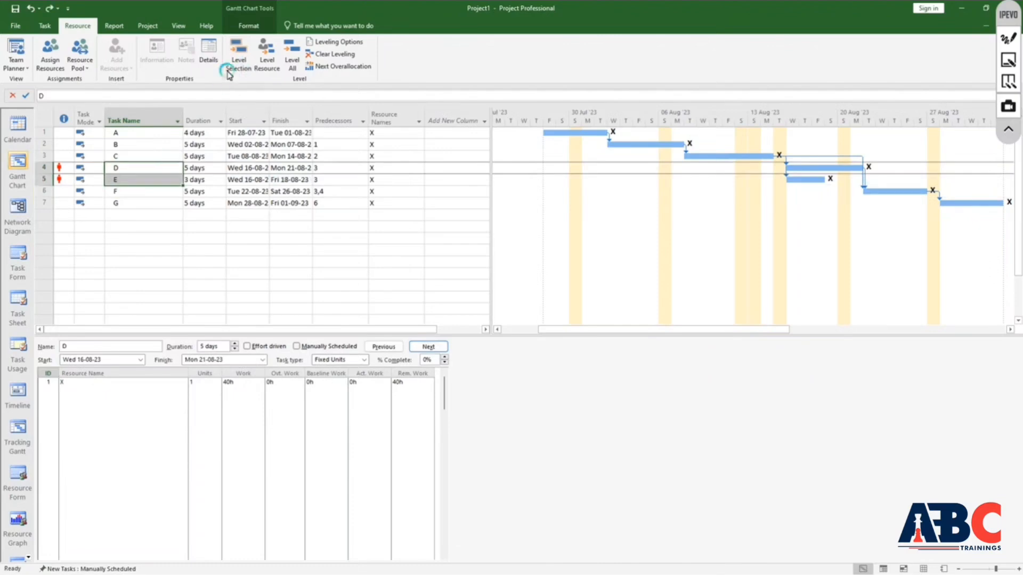
# - Compare the start dates of tasks E and F
pyautogui.click(257, 182)
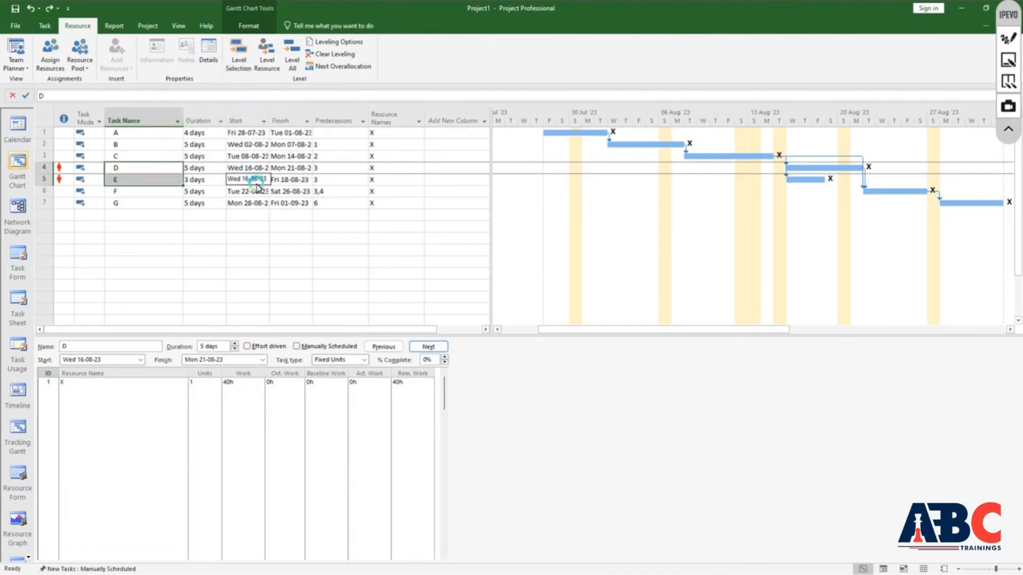
pyautogui.click(255, 191)
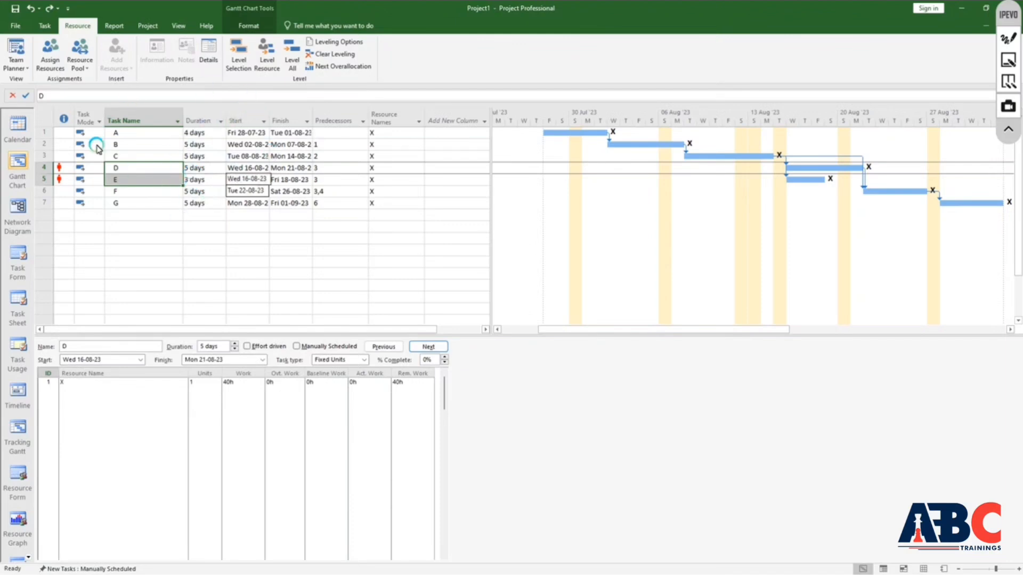
pyautogui.click(243, 70)
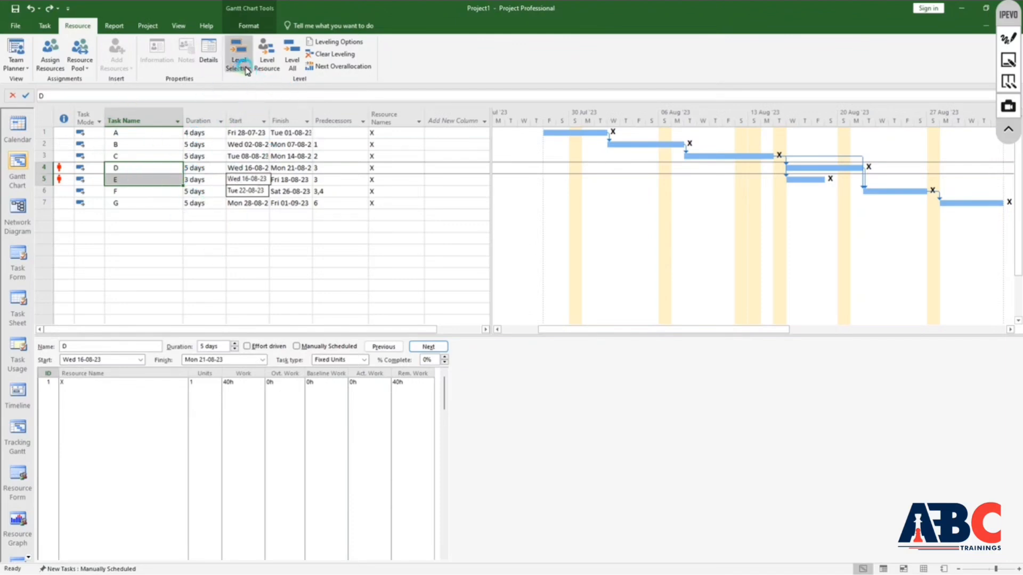
pyautogui.click(268, 71)
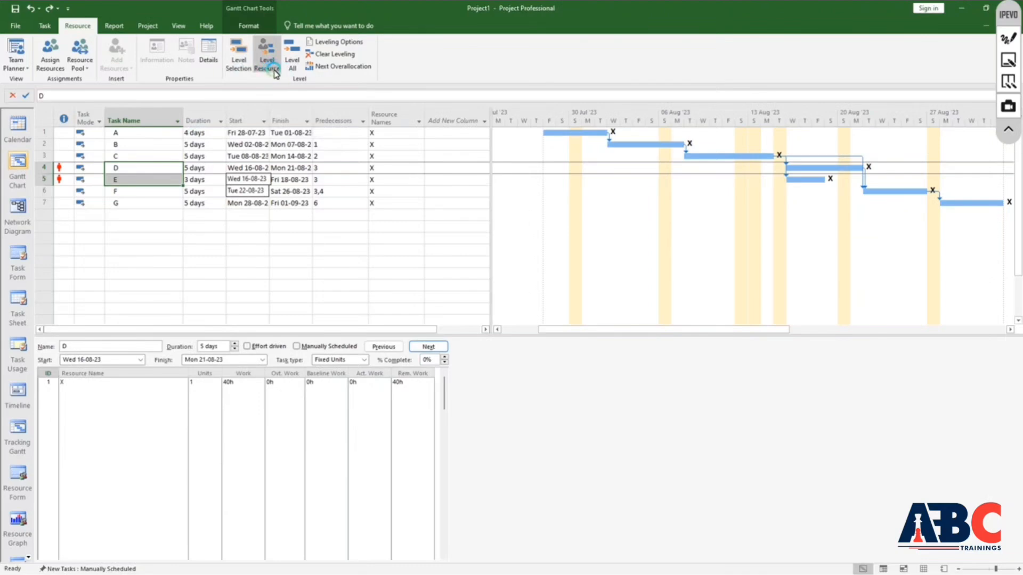
pyautogui.click(231, 178)
# - Run resource leveling for resource Y with tasks D and E selected
pyautogui.moveTo(154, 168); pyautogui.dragTo(154, 180)
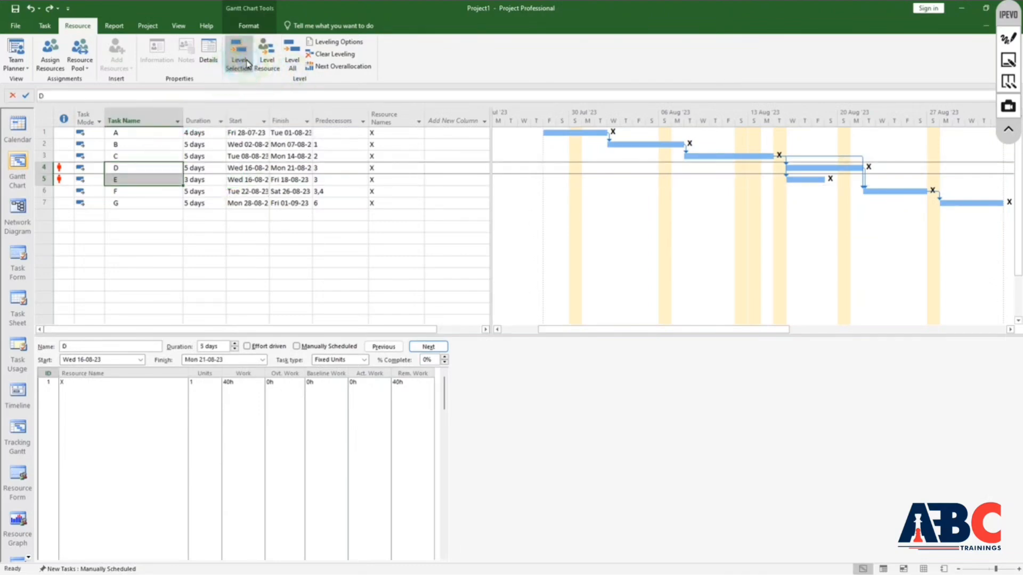
pyautogui.click(267, 58)
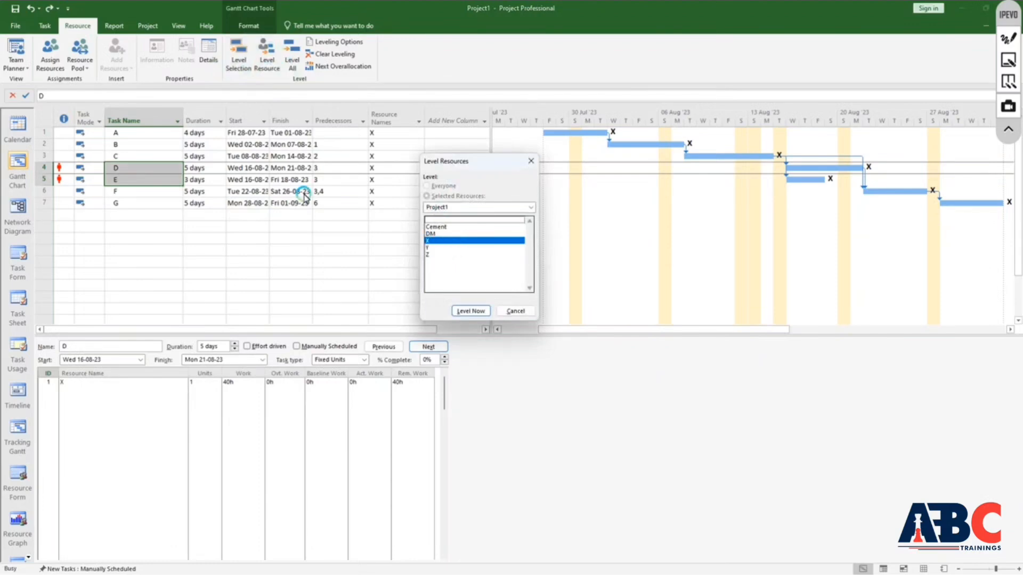
pyautogui.click(434, 248)
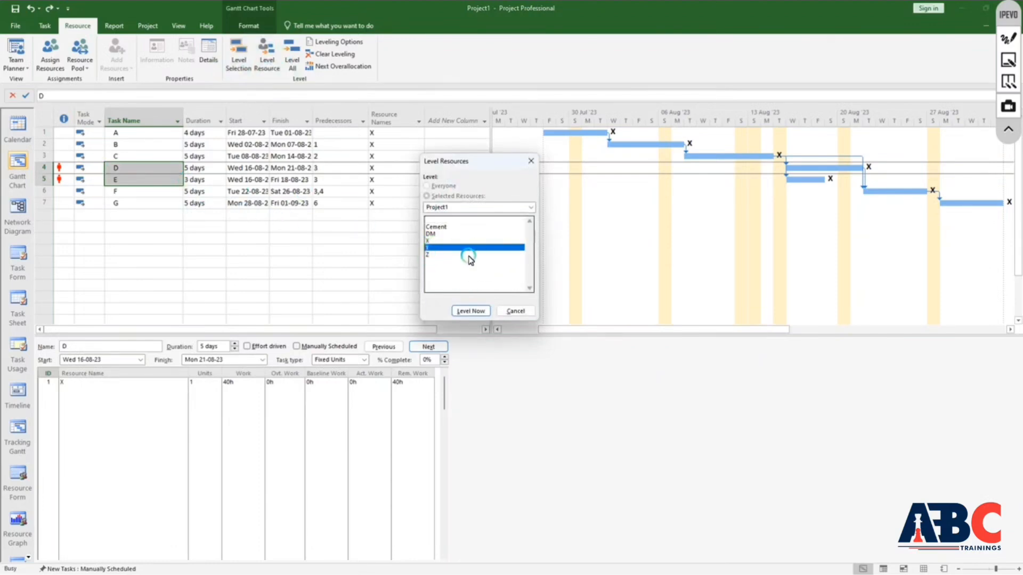
pyautogui.click(470, 313)
# - Select task E and repeat the resource leveling for resource Y
pyautogui.click(158, 176)
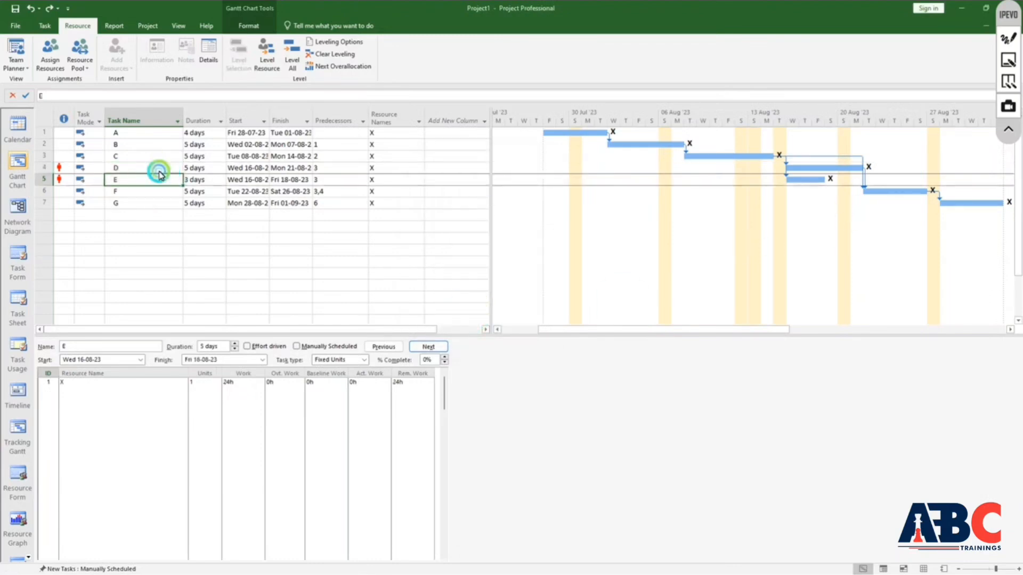
pyautogui.click(267, 53)
pyautogui.click(433, 248)
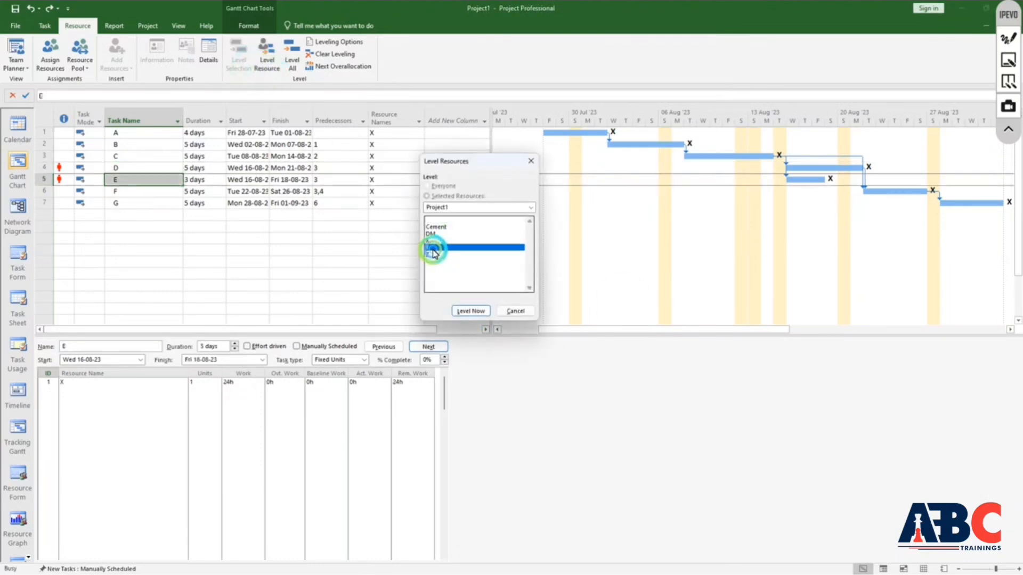
pyautogui.click(477, 313)
pyautogui.click(161, 386)
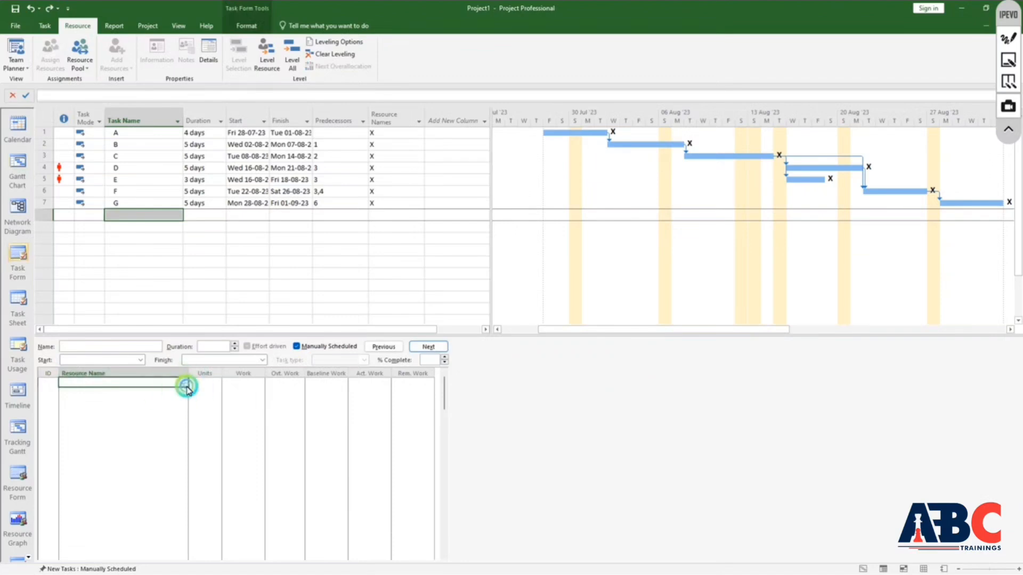
pyautogui.click(184, 383)
pyautogui.click(128, 415)
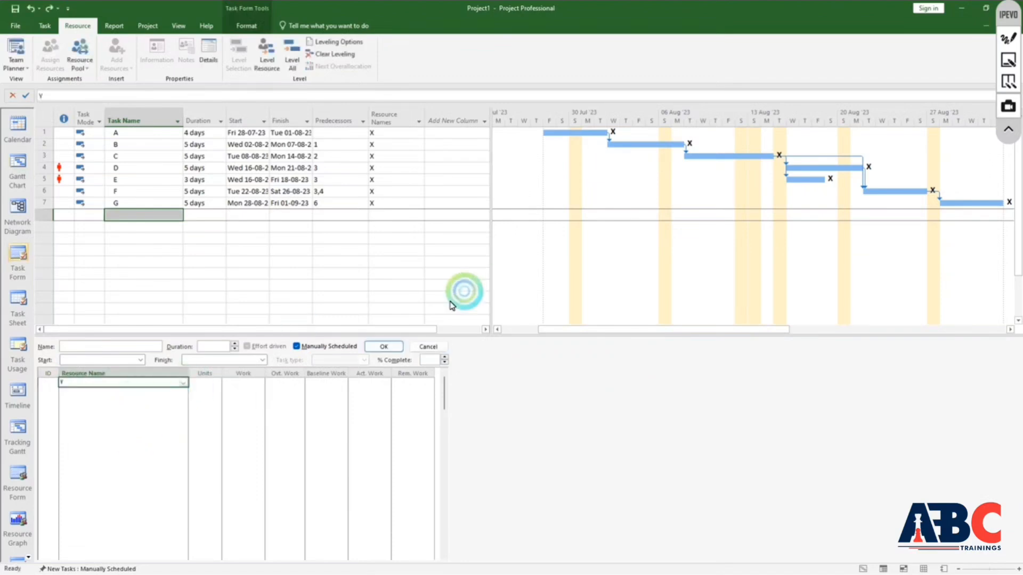
pyautogui.click(383, 347)
pyautogui.click(18, 206)
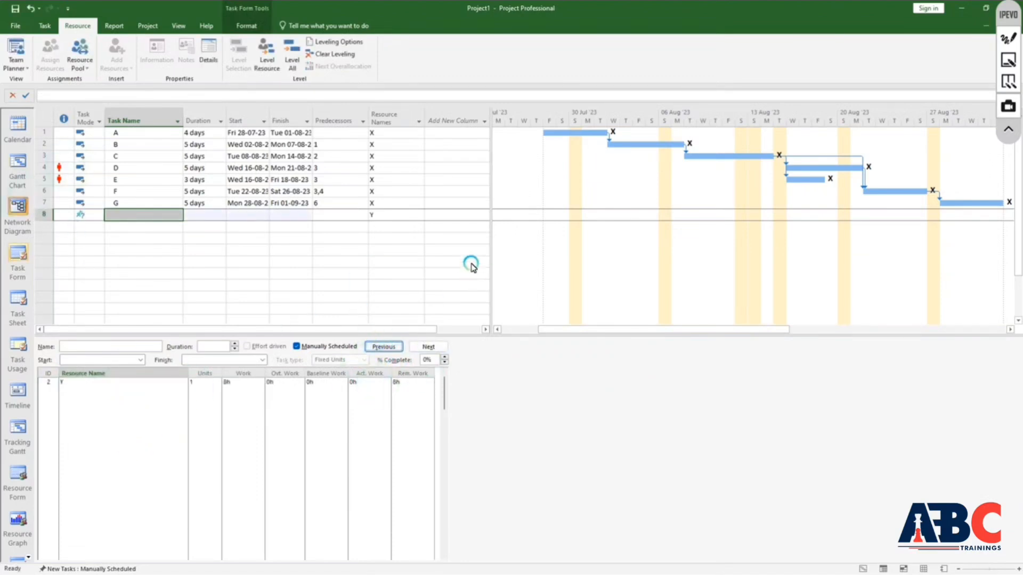
pyautogui.click(140, 169)
pyautogui.hotkey('ctrl', 'z')
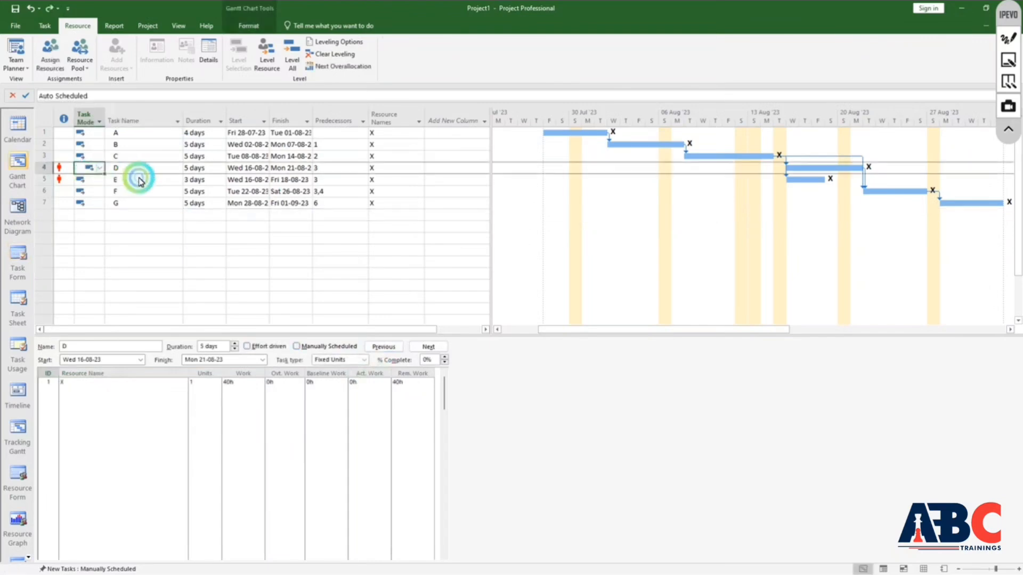
# - Replace resource X with resource Y on task D
pyautogui.click(74, 382)
pyautogui.click(184, 383)
pyautogui.click(127, 415)
pyautogui.click(383, 347)
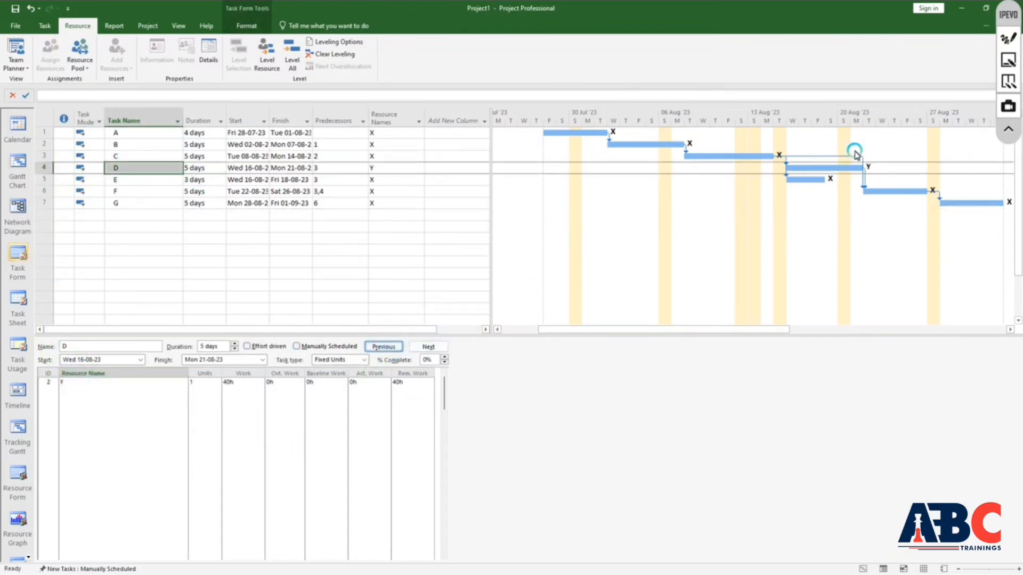
# - Check the indicator of task E and undo the resource change on task D
pyautogui.click(63, 179)
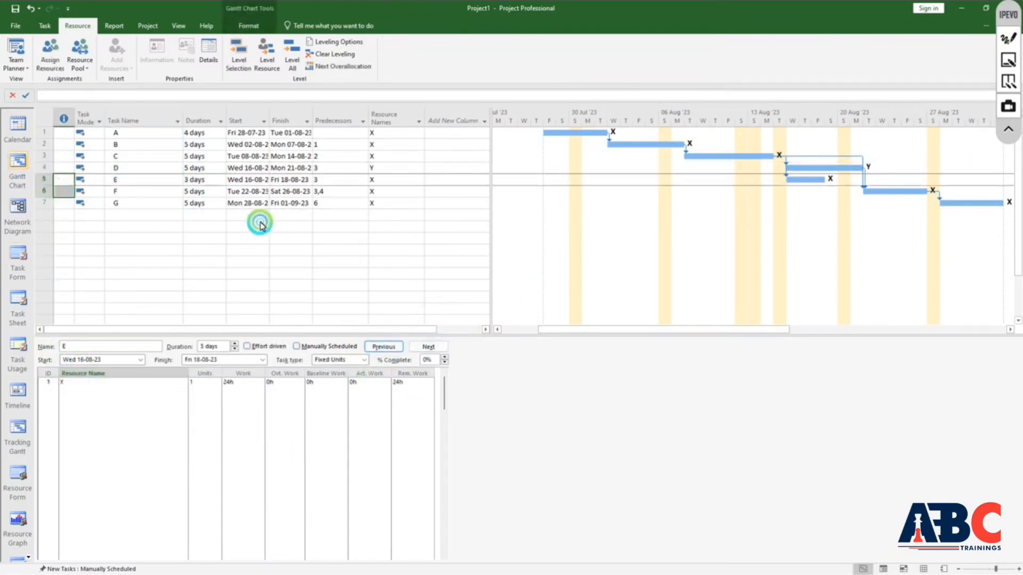
pyautogui.click(260, 223)
pyautogui.hotkey('ctrl', 'z')
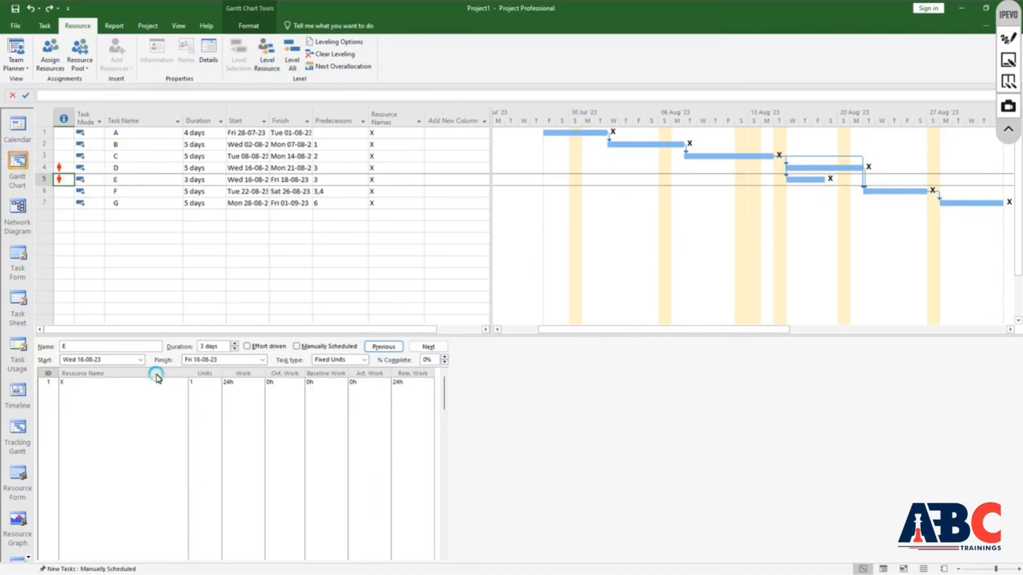
# - Level all resources in the project and clear the leveling for the entire project
pyautogui.click(292, 53)
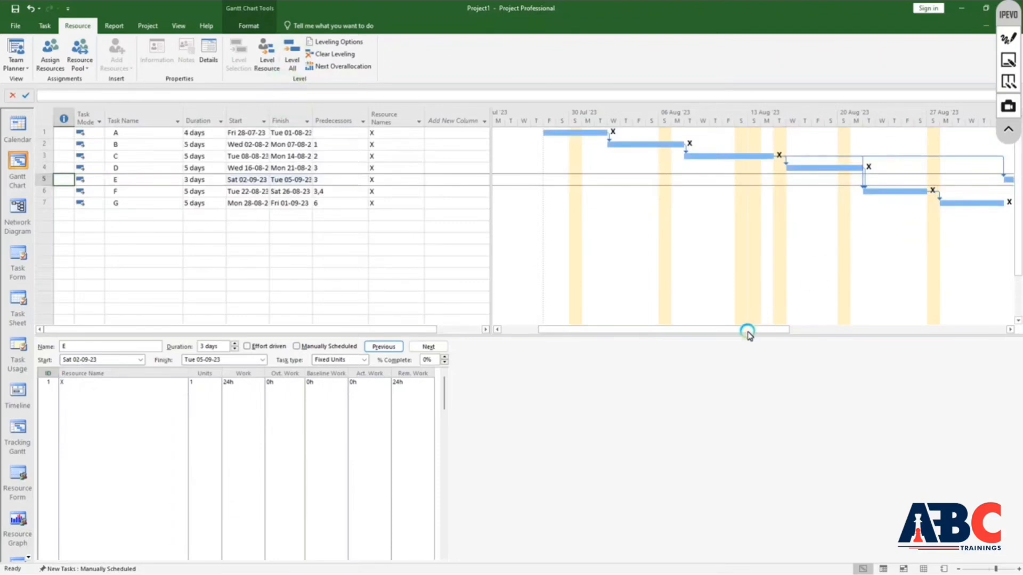
pyautogui.moveTo(748, 334); pyautogui.dragTo(806, 328)
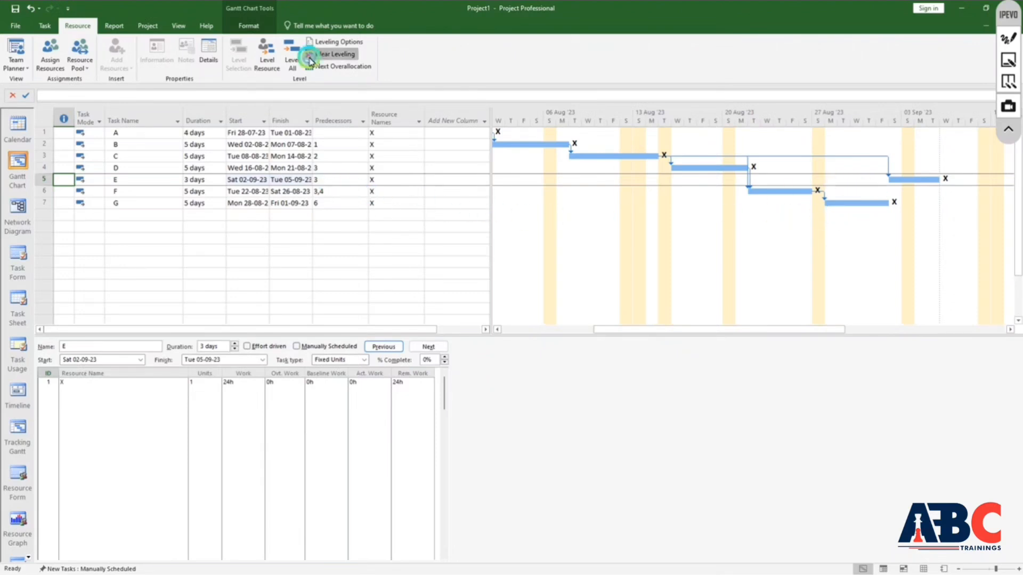
pyautogui.click(326, 54)
pyautogui.click(548, 288)
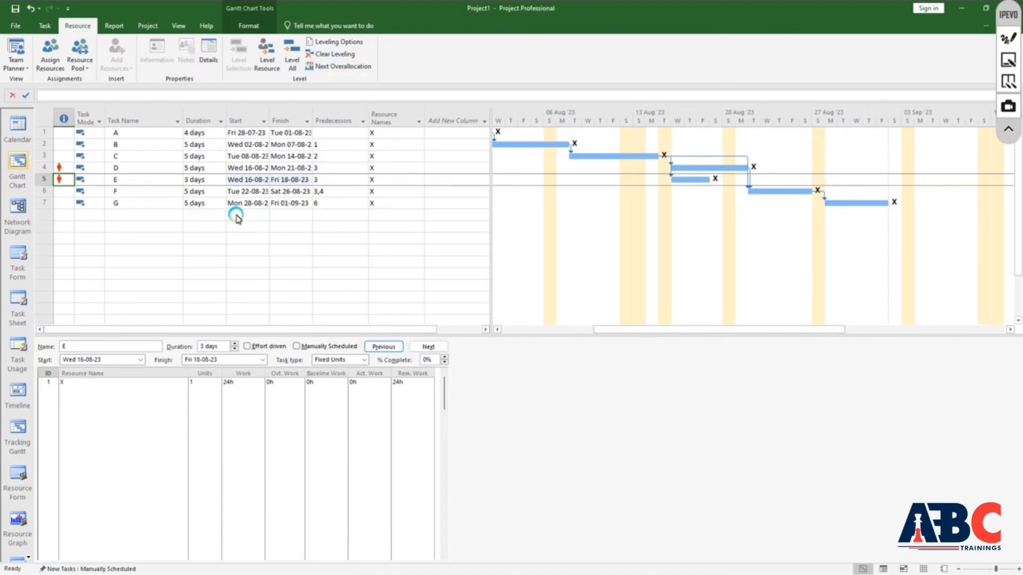
# - Step through the schedule's over-allocations with Next Overallocation and return to task D
pyautogui.click(59, 170)
pyautogui.click(332, 67)
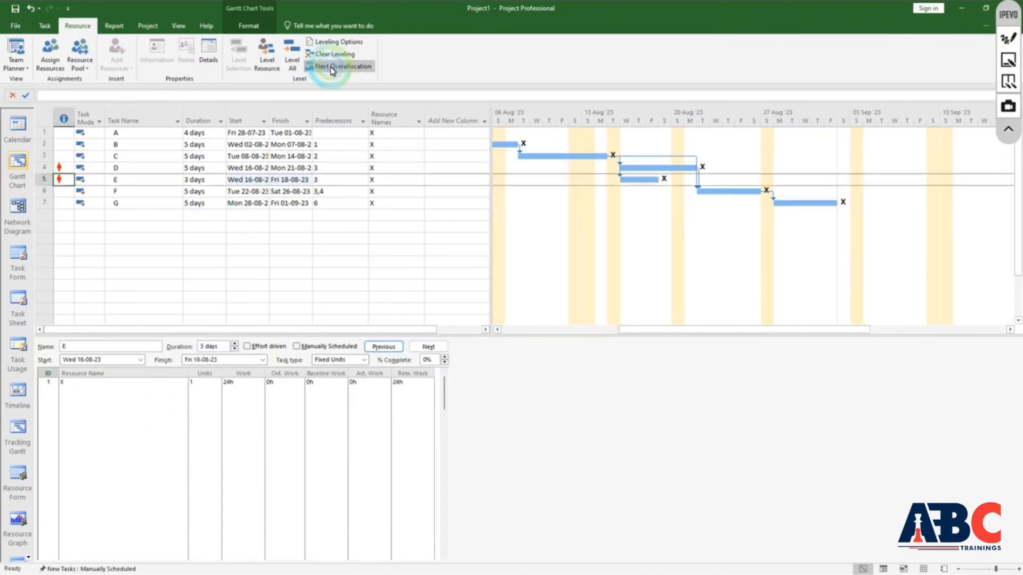
pyautogui.click(332, 68)
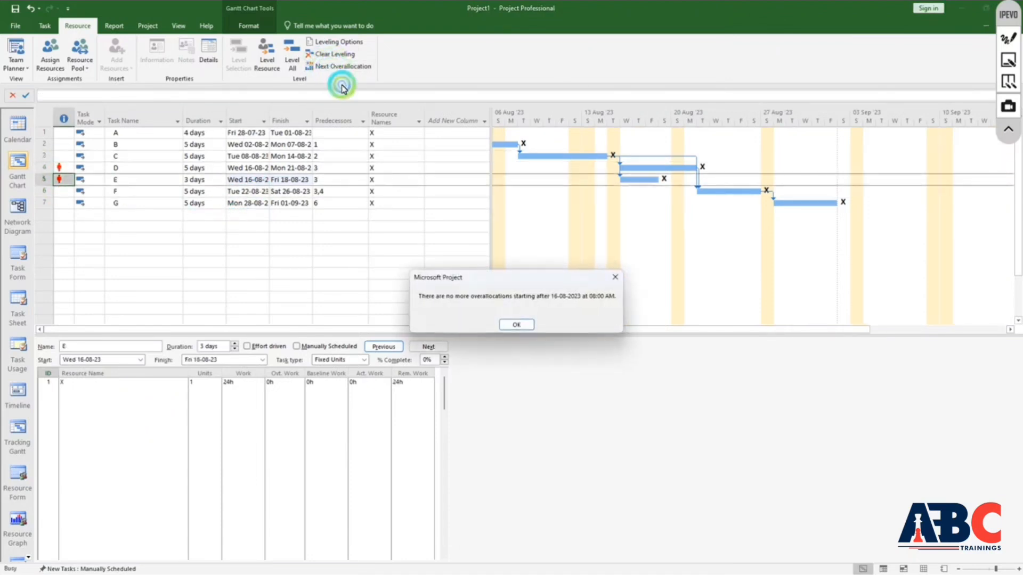
pyautogui.click(516, 325)
pyautogui.click(63, 168)
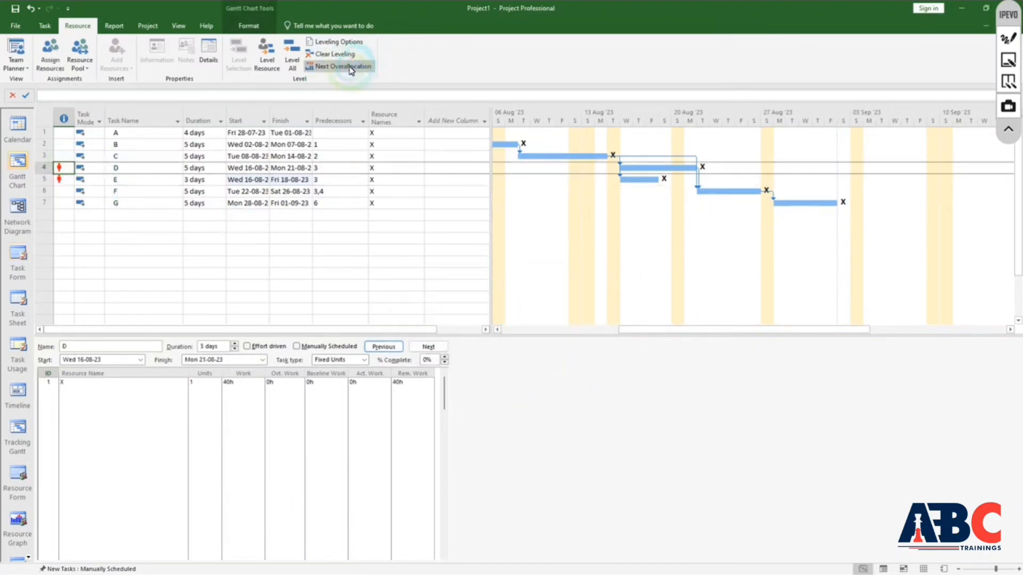
# - Confirm a Day by Day basis for finding over-allocations and clear leveling for the entire project
pyautogui.click(339, 42)
pyautogui.click(546, 222)
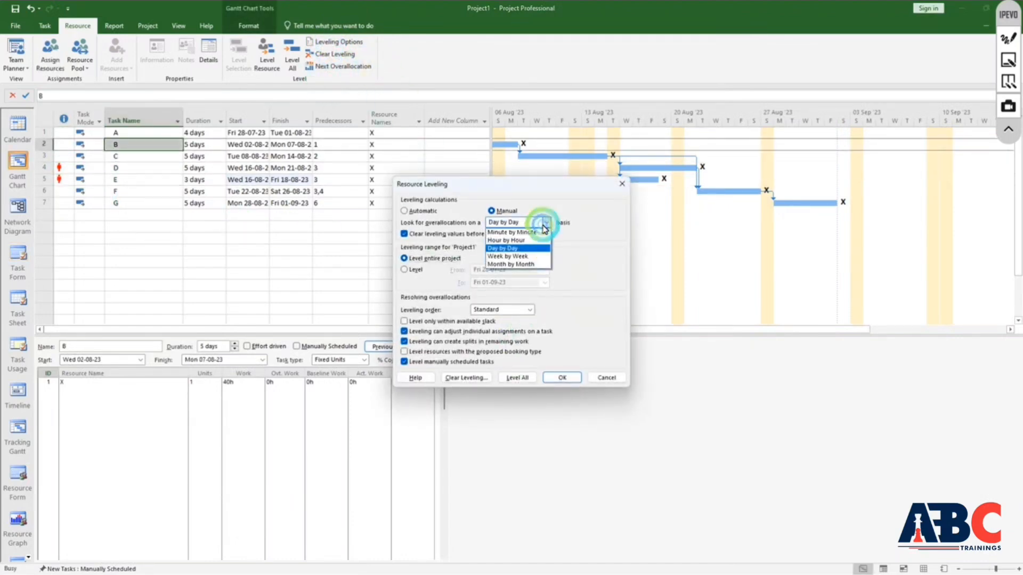
pyautogui.click(511, 244)
pyautogui.click(562, 377)
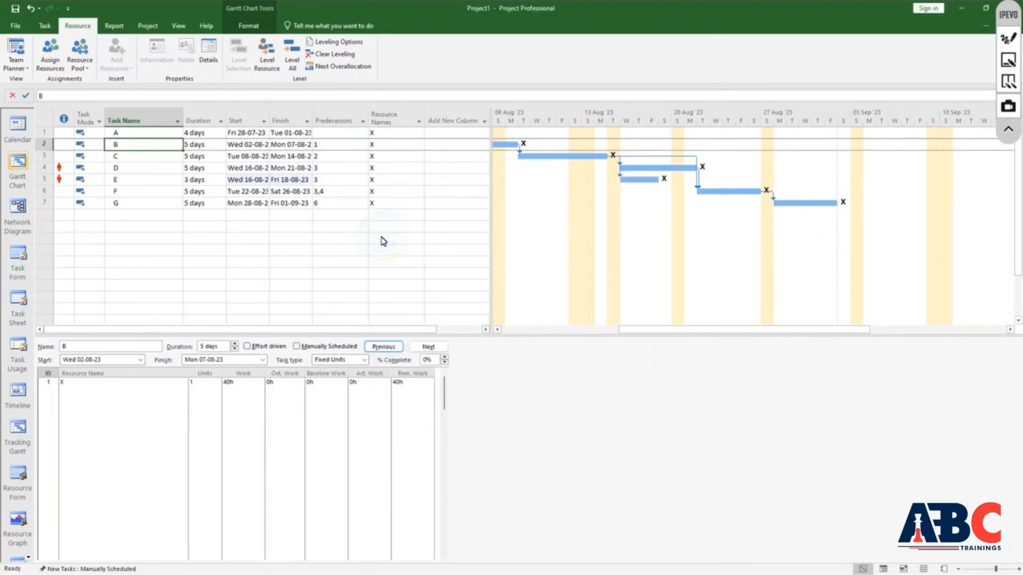
pyautogui.click(340, 56)
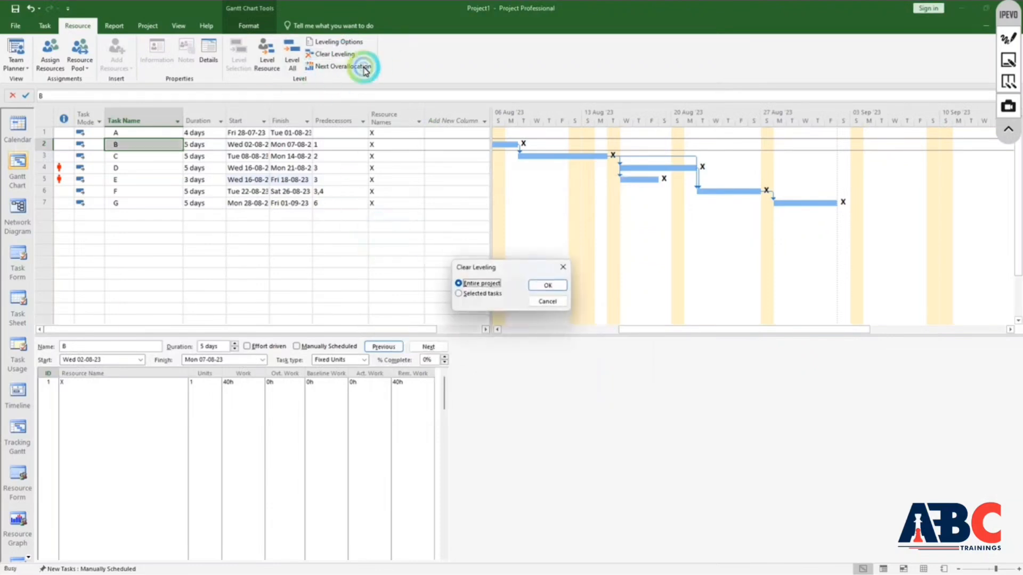
pyautogui.click(542, 285)
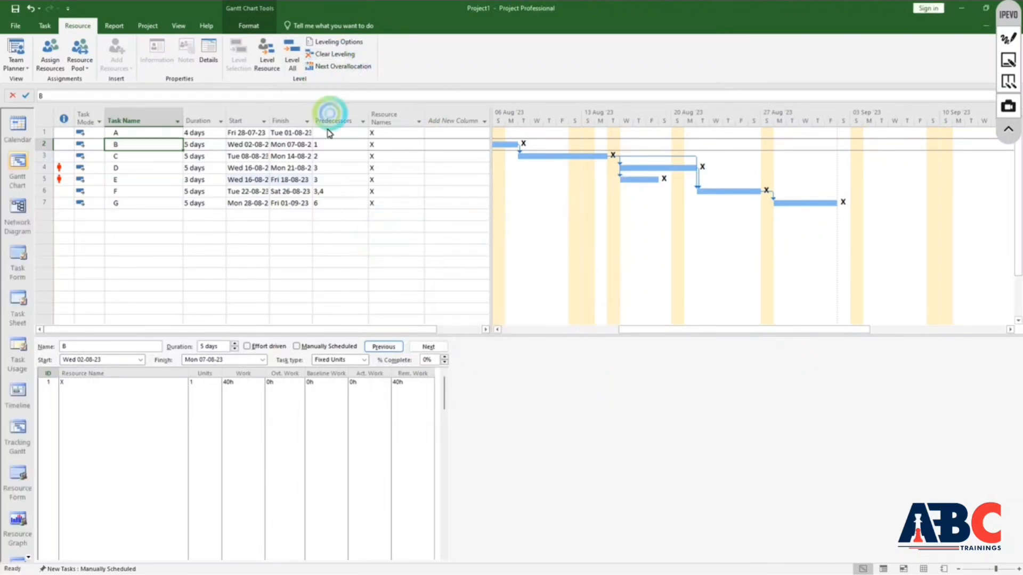
# - Examine the Automatic leveling calculation setting in the leveling options without applying it
pyautogui.click(325, 42)
pyautogui.click(420, 211)
pyautogui.click(561, 382)
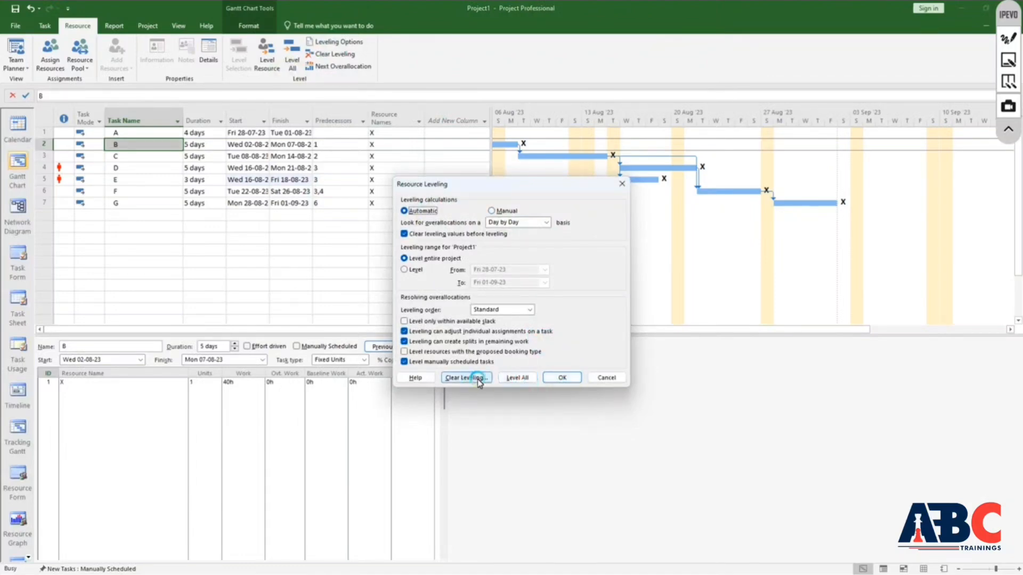
pyautogui.click(606, 378)
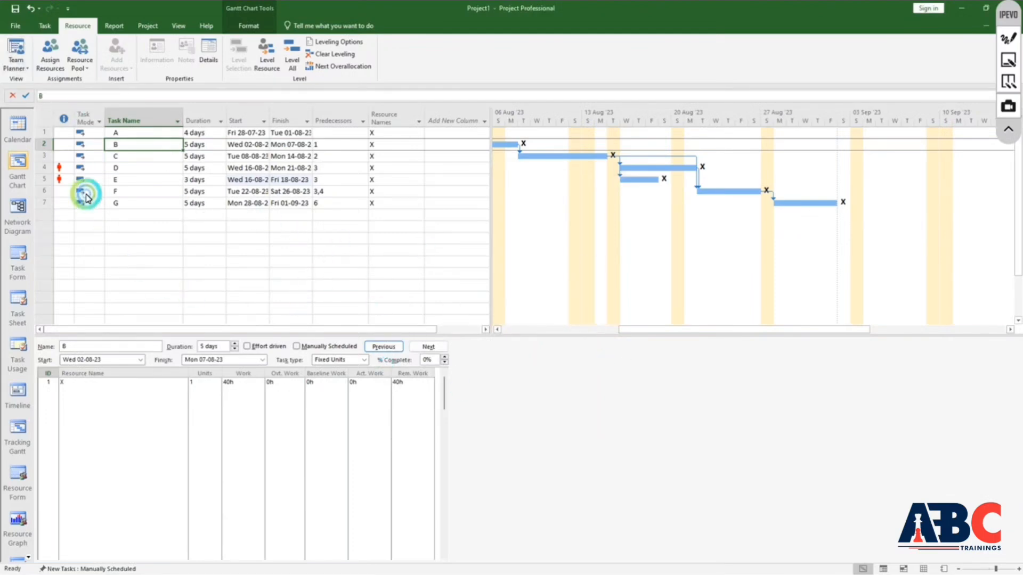
# - Reschedule the over-allocated task D to its available date
pyautogui.rightClick(63, 168)
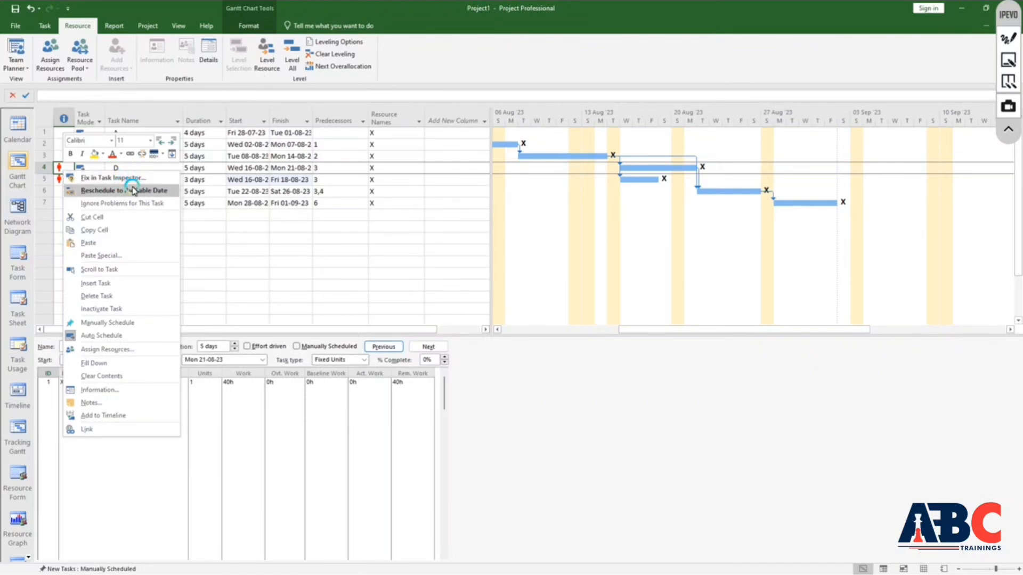
pyautogui.click(129, 196)
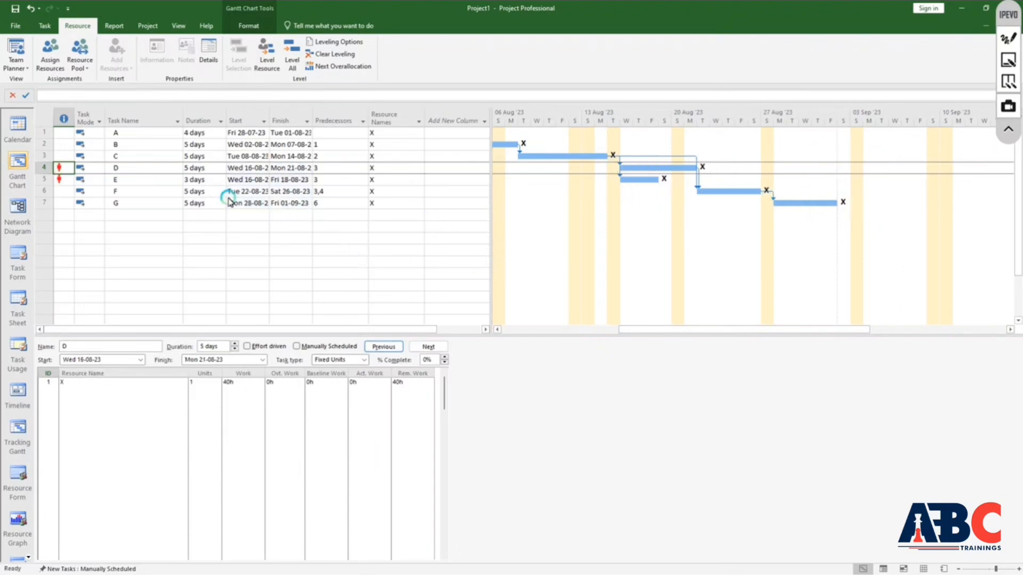
# - Inspect task D in the Task Inspector and look at its predecessor, task C
pyautogui.rightClick(59, 172)
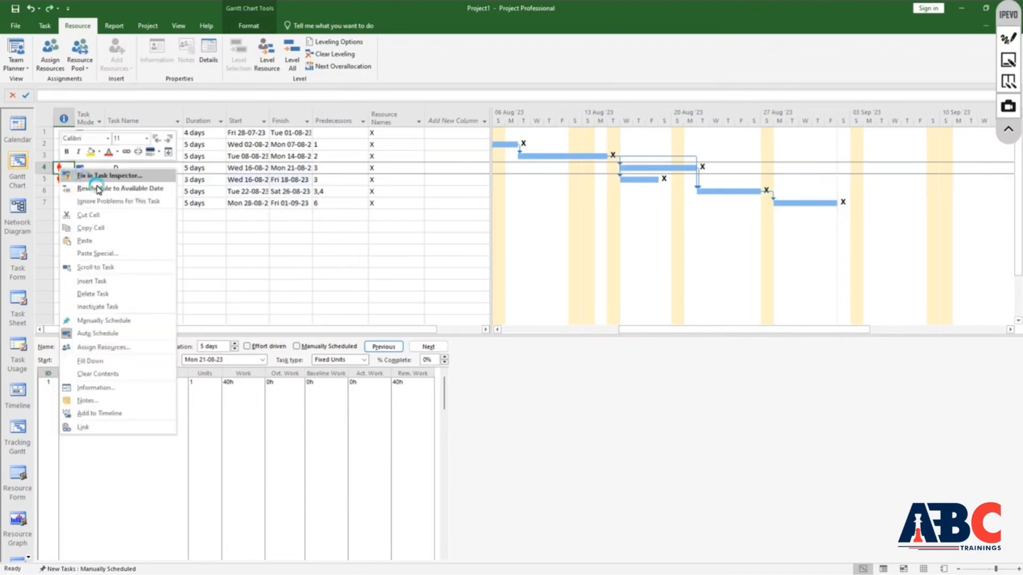
pyautogui.click(96, 174)
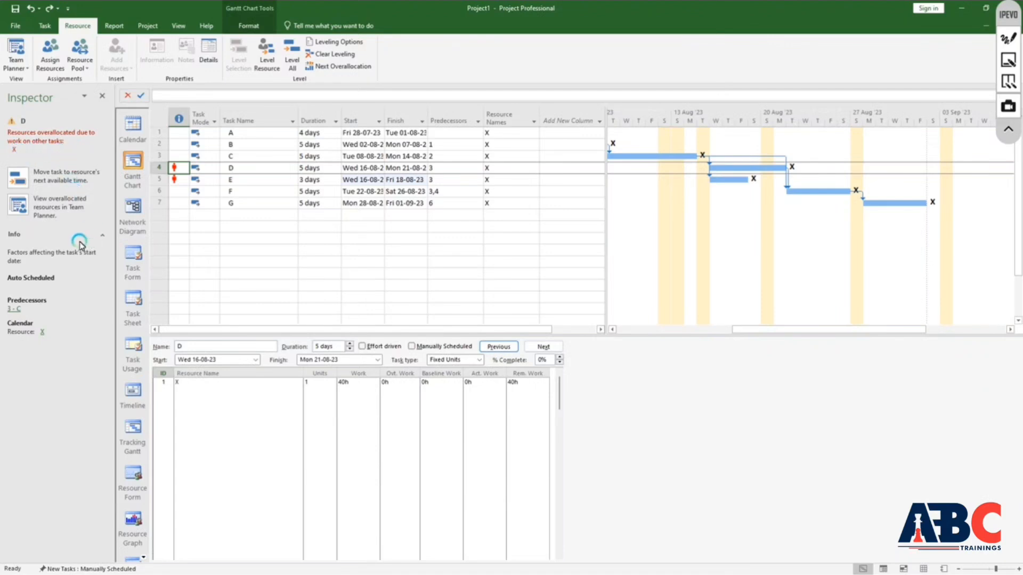
pyautogui.click(15, 309)
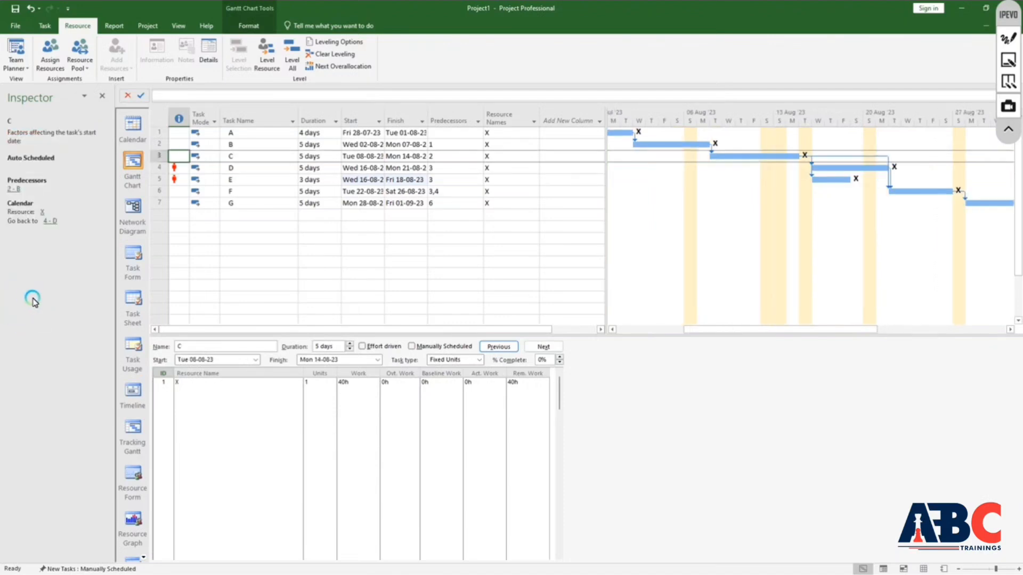
pyautogui.hotkey('ctrl', 'z')
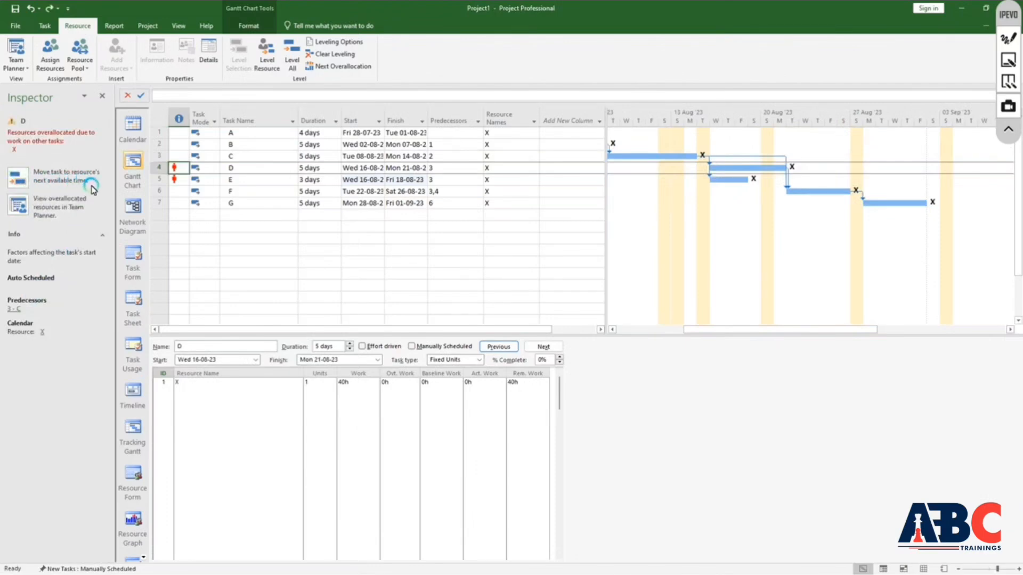
# - Move task D to the resource's next available time and undo the move
pyautogui.click(20, 179)
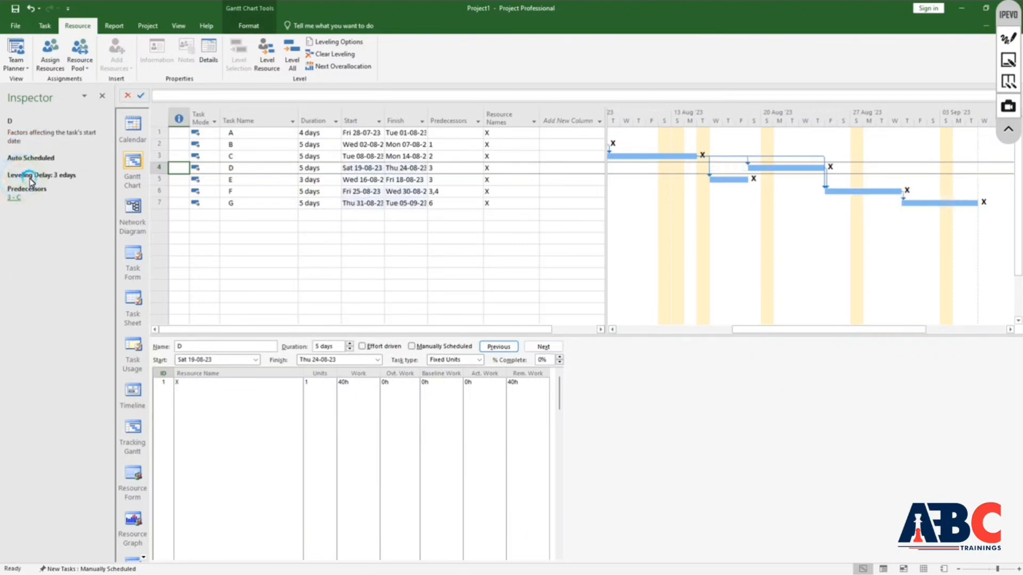
pyautogui.hotkey('ctrl', 'z')
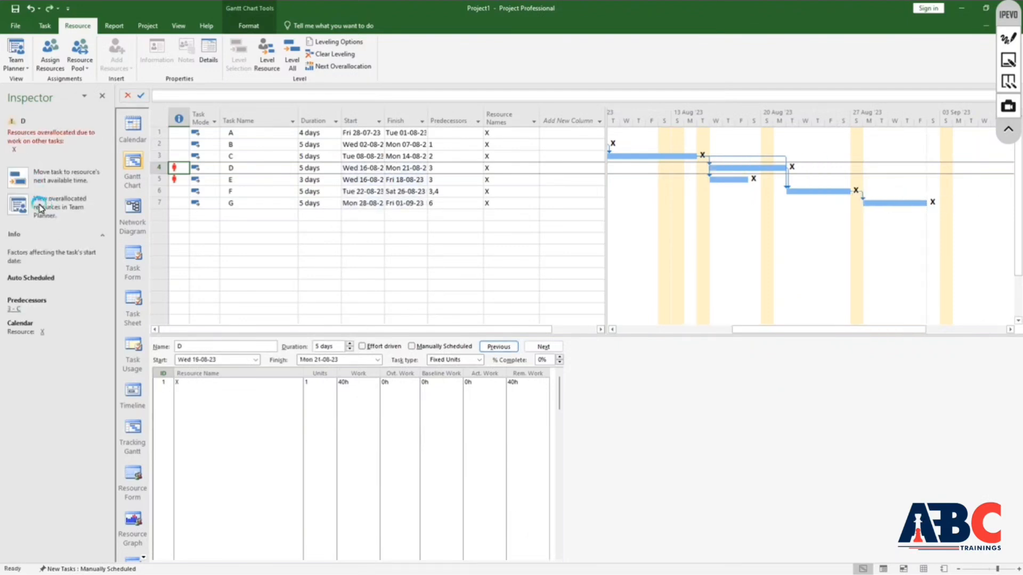
# - View the over-allocated resources in Team Planner and select task E under resource X
pyautogui.click(18, 204)
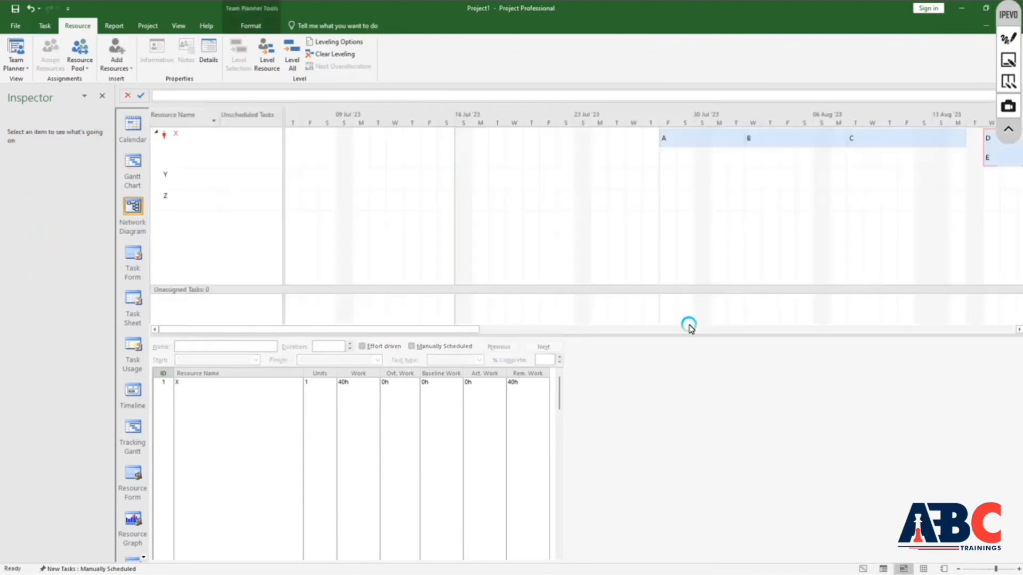
pyautogui.click(410, 135)
pyautogui.moveTo(325, 335); pyautogui.dragTo(525, 342)
pyautogui.moveTo(437, 338); pyautogui.dragTo(633, 339)
pyautogui.click(489, 151)
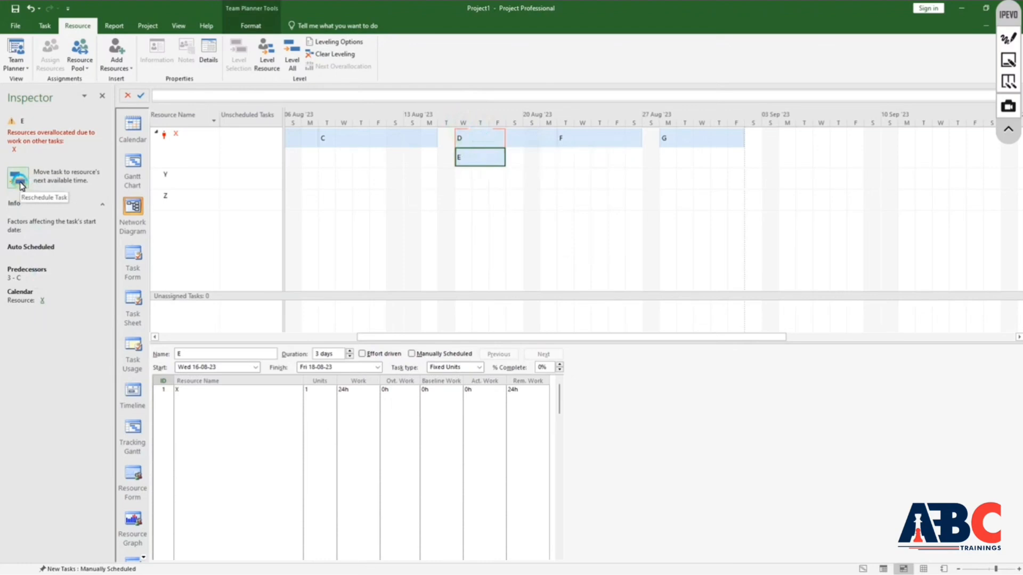
# - View the Resource Usage sheet and the Resource Graph for resource X, and examine the over-allocated days in mid-August 2023
pyautogui.click(25, 70)
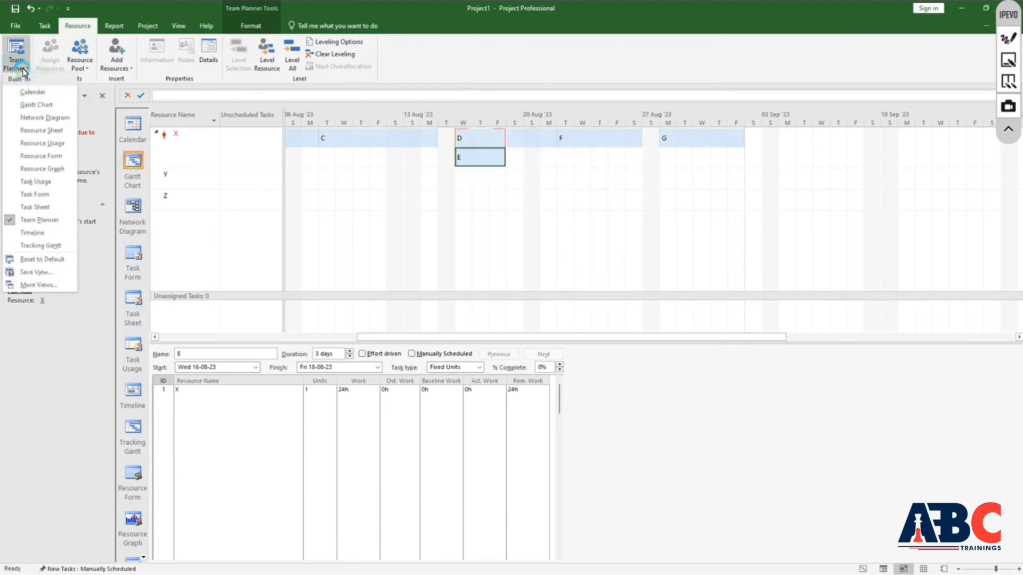
pyautogui.click(52, 142)
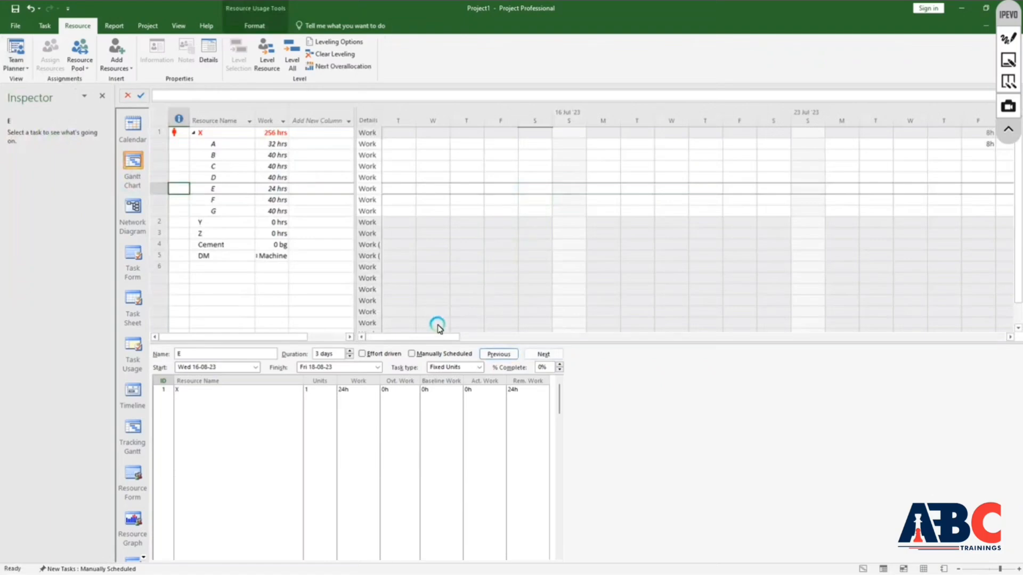
pyautogui.click(136, 523)
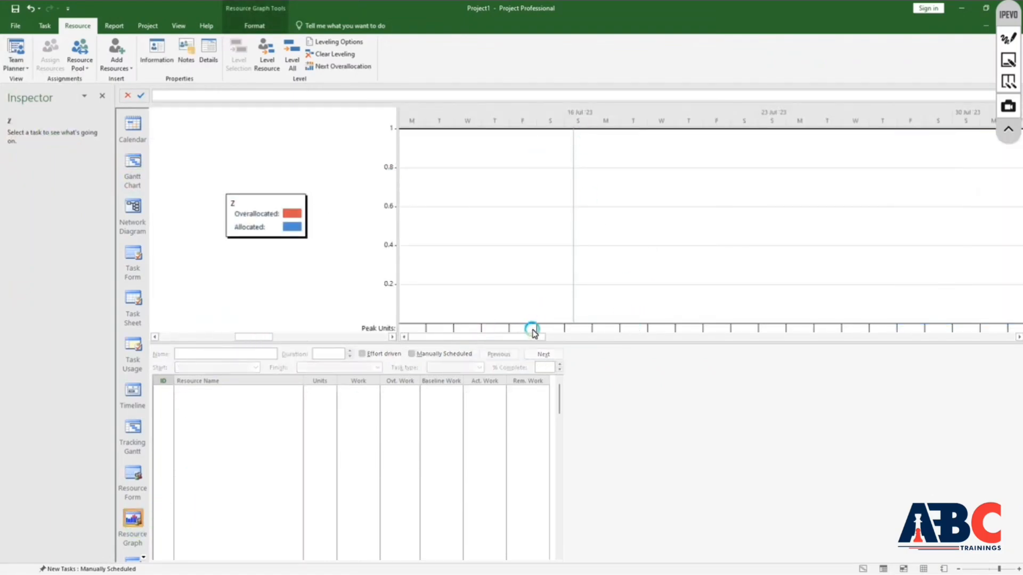
pyautogui.scroll(2, 534, 324)
pyautogui.moveTo(518, 337); pyautogui.dragTo(704, 331)
pyautogui.click(706, 173)
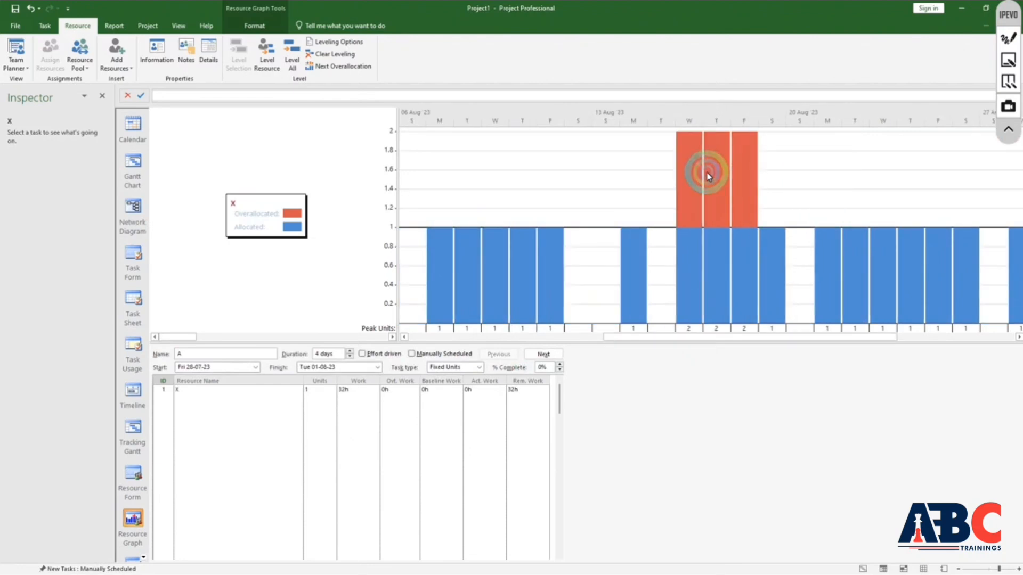
pyautogui.click(709, 171)
pyautogui.click(749, 292)
pyautogui.click(637, 229)
pyautogui.click(711, 176)
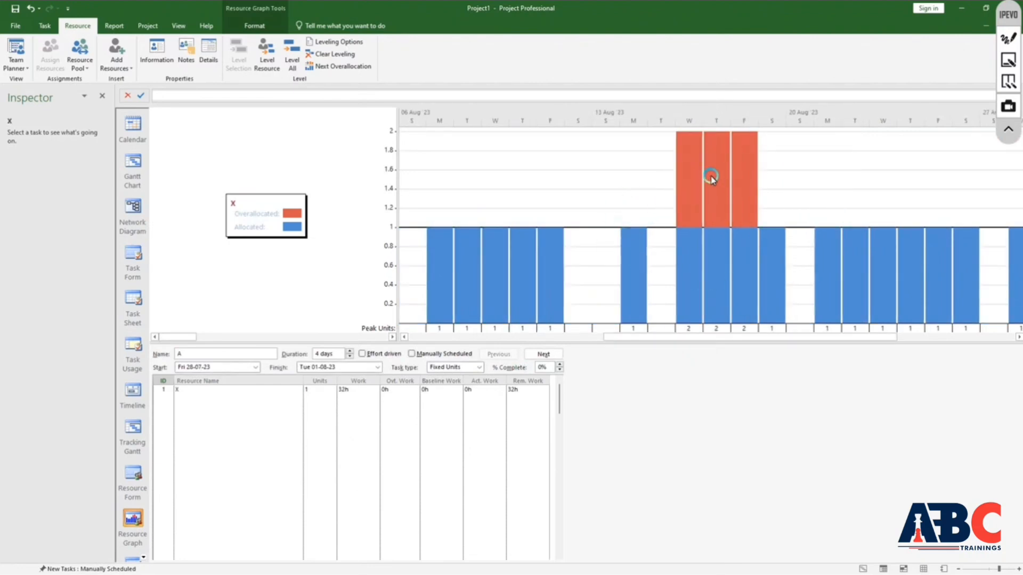
pyautogui.click(750, 184)
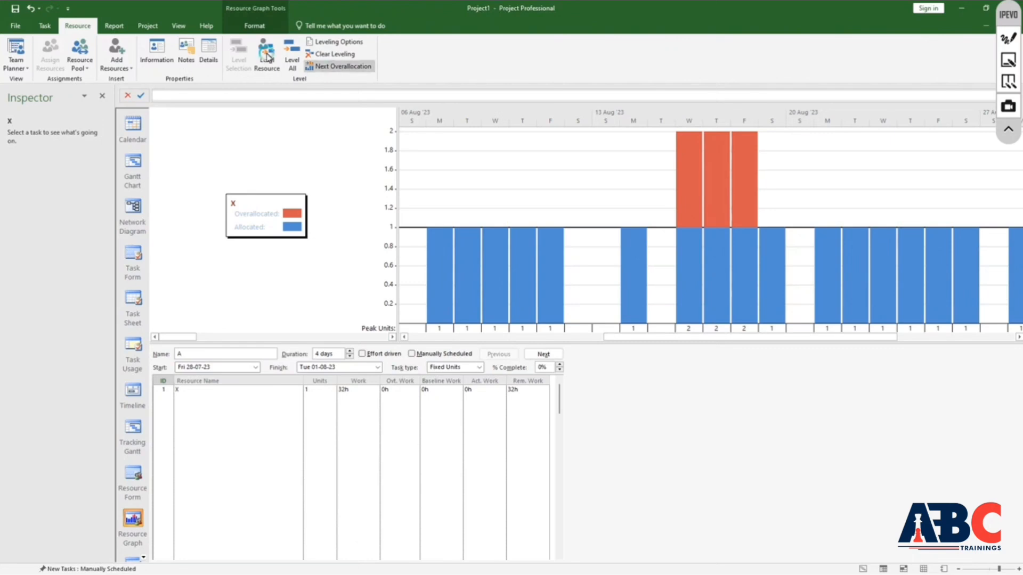
# - Level all tasks from the Resource Leveling options using manual calculations, and review resource X's graph back to late July
pyautogui.click(349, 55)
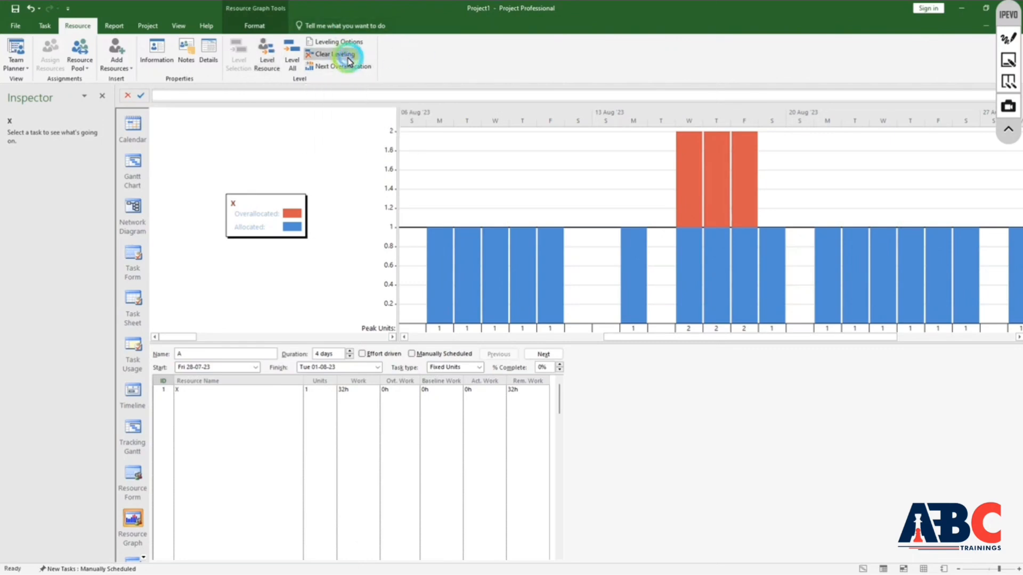
pyautogui.click(337, 42)
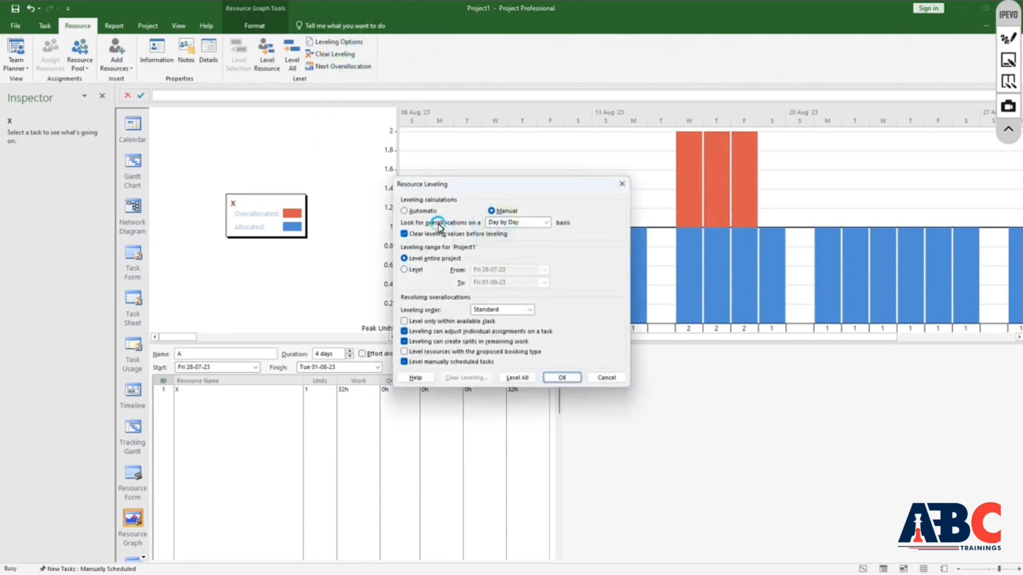
pyautogui.click(432, 208)
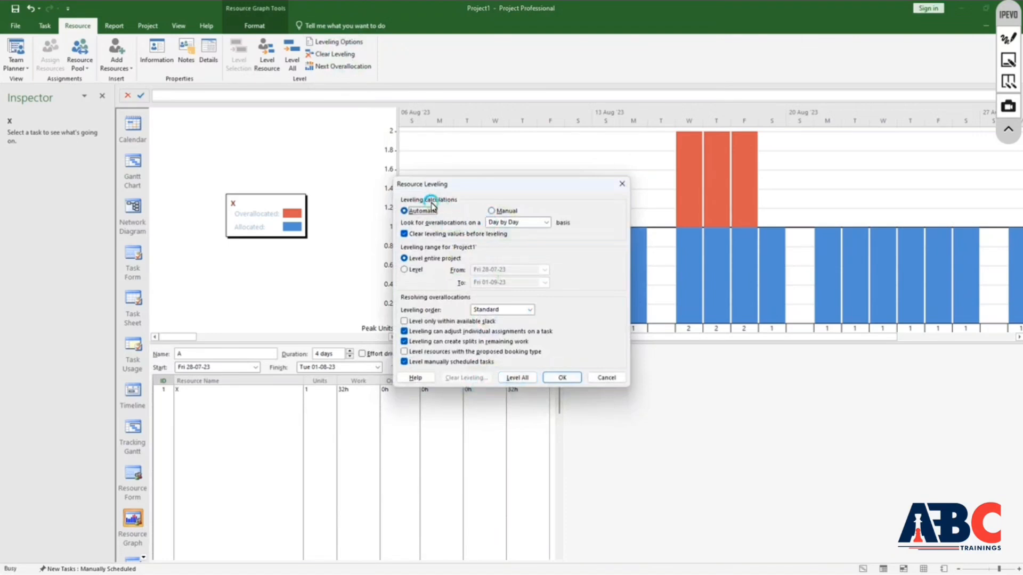
pyautogui.click(494, 211)
pyautogui.click(527, 378)
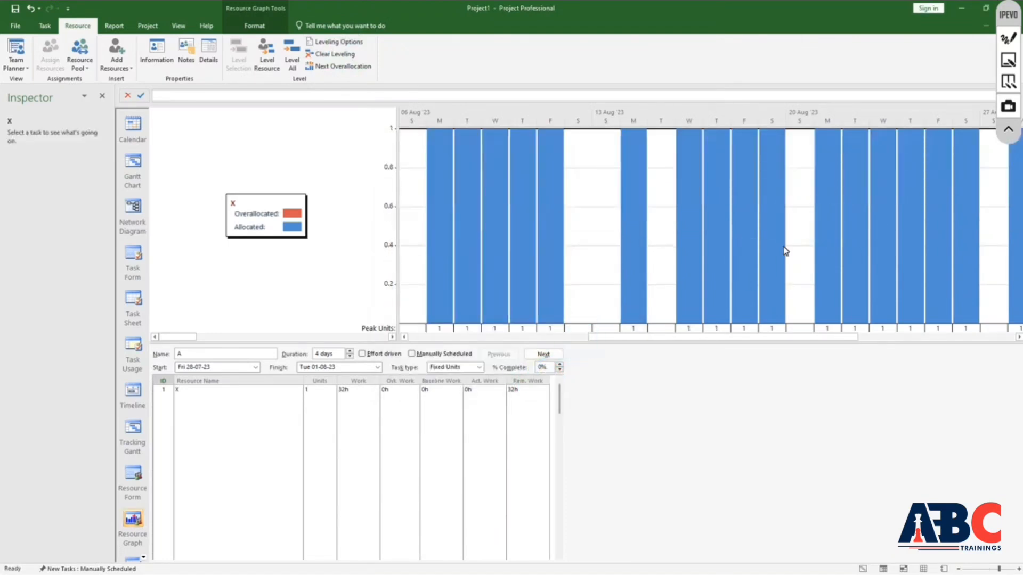
pyautogui.moveTo(625, 337); pyautogui.dragTo(543, 344)
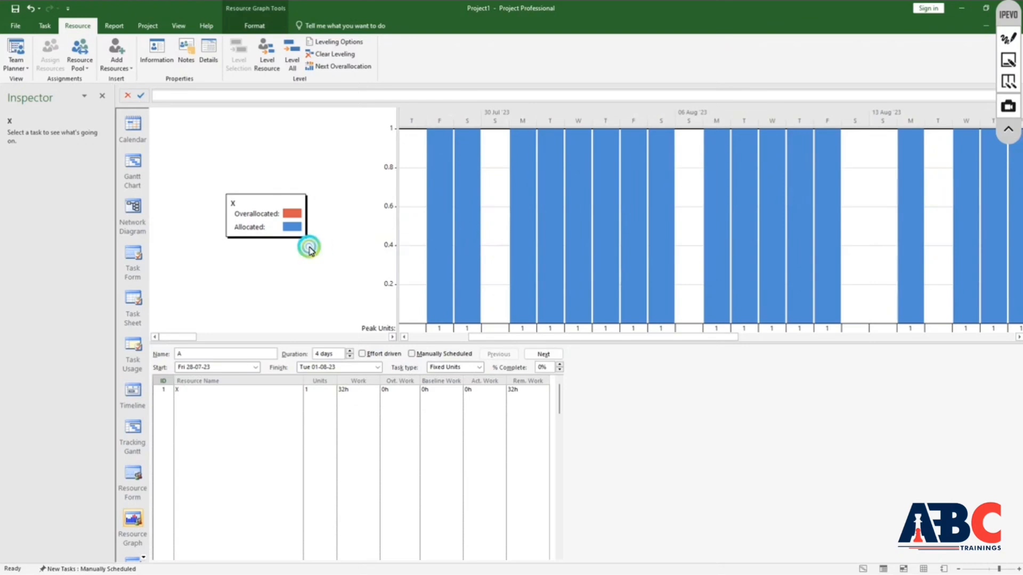